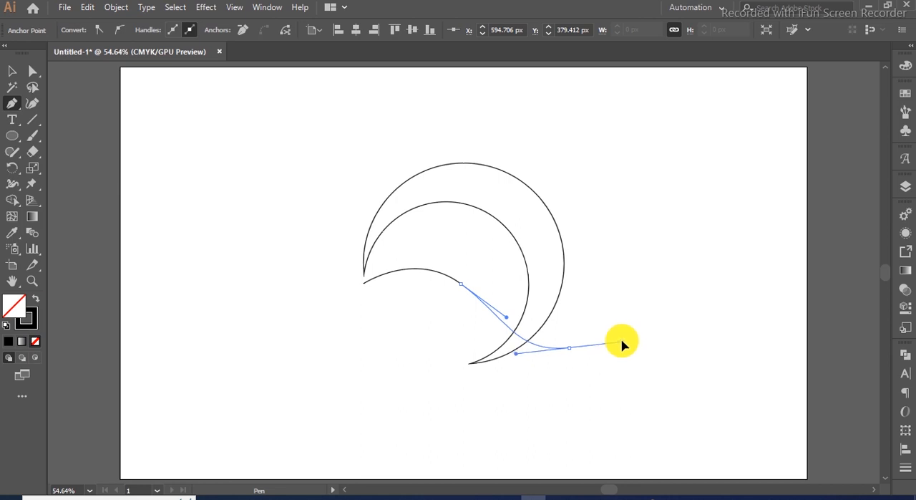
- Continue the wave path with the Pen tool through a pointed right tip and an inner hook, closing it at the starting anchor
{"action": "left_click_drag", "start_coordinate": [620, 344], "coordinate": [584, 348]}
{"action": "left_click_drag", "start_coordinate": [530, 358], "coordinate": [526, 368]}
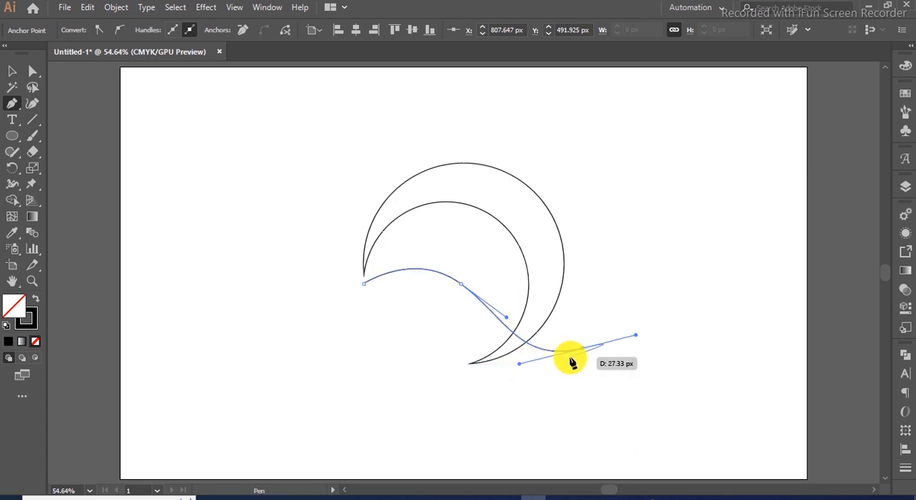
{"action": "left_click_drag", "start_coordinate": [583, 349], "coordinate": [417, 349]}
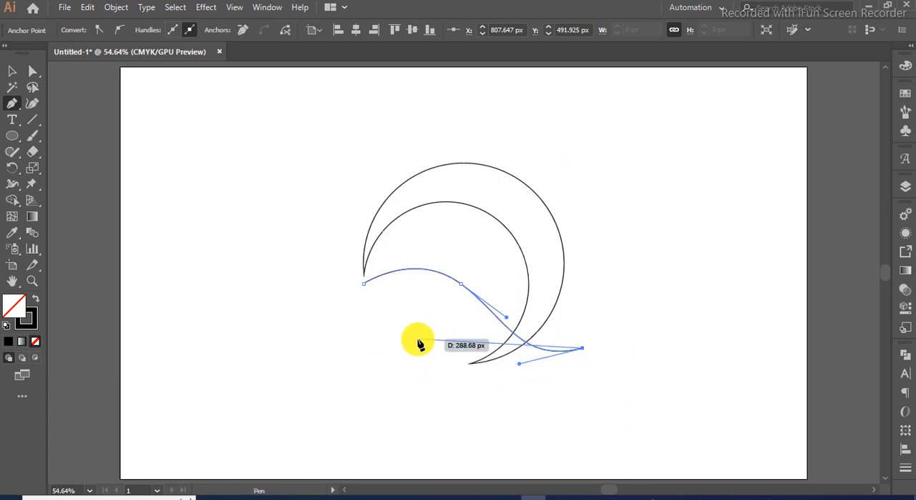
{"action": "left_click_drag", "start_coordinate": [419, 341], "coordinate": [416, 331]}
{"action": "left_click_drag", "start_coordinate": [417, 329], "coordinate": [357, 247]}
{"action": "left_click_drag", "start_coordinate": [416, 331], "coordinate": [440, 399]}
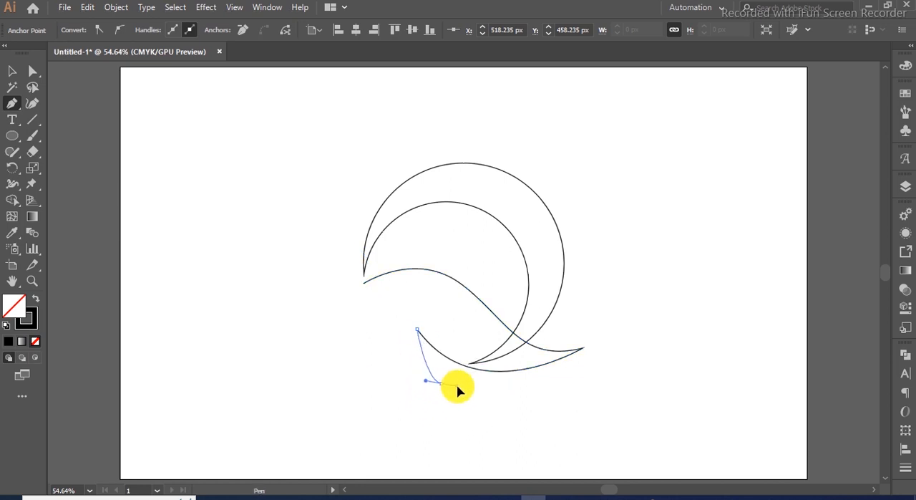
{"action": "left_click_drag", "start_coordinate": [473, 398], "coordinate": [455, 388]}
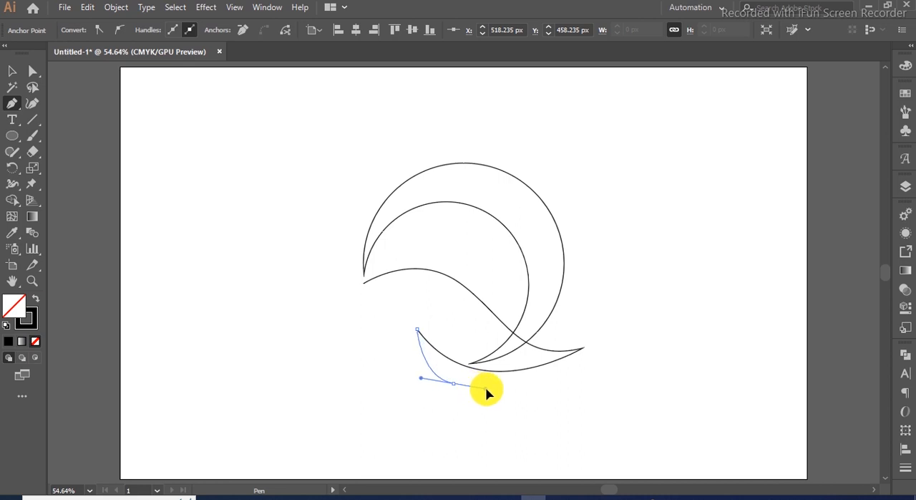
{"action": "left_click_drag", "start_coordinate": [492, 392], "coordinate": [354, 198]}
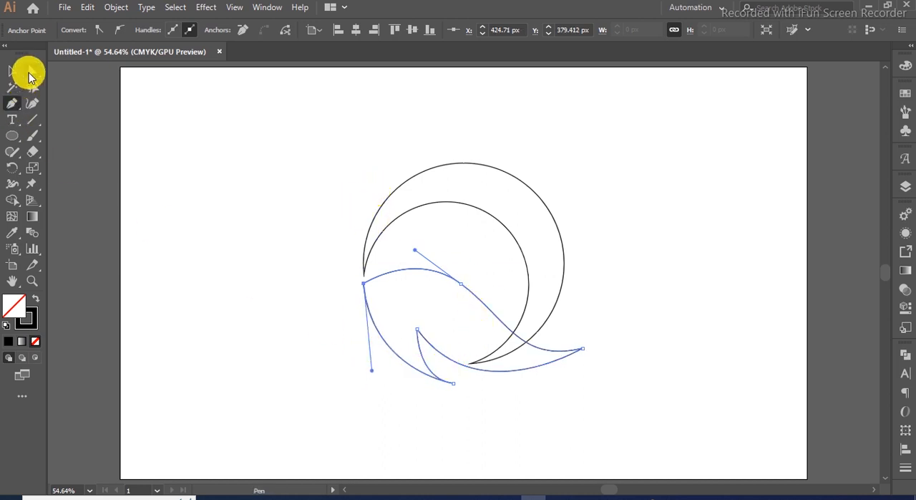
- Move the wave's lower hook anchor slightly up and right with the Direct Selection tool
{"action": "left_click", "coordinate": [29, 75]}
{"action": "left_click", "coordinate": [256, 308]}
{"action": "left_click", "coordinate": [450, 382]}
{"action": "key", "text": "ctrl+1"}
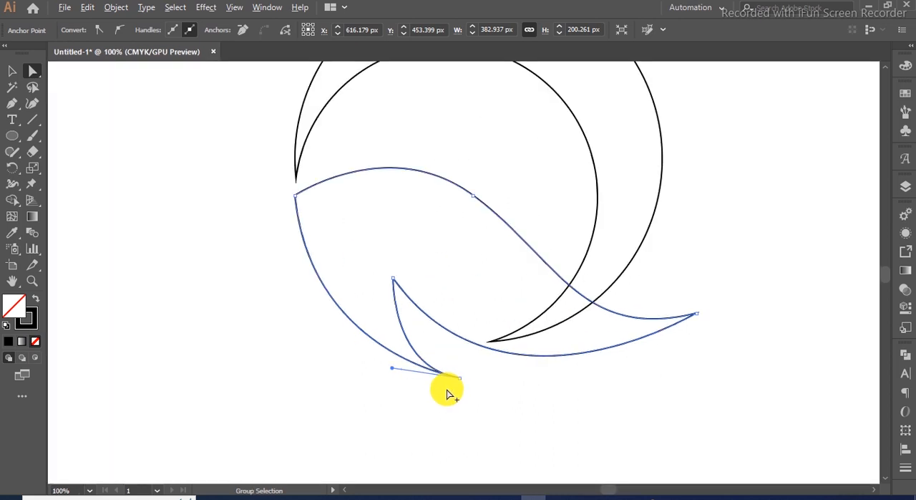
{"action": "scroll", "coordinate": [449, 393], "scroll_direction": "up", "scroll_amount": 1}
{"action": "left_click_drag", "start_coordinate": [466, 373], "coordinate": [491, 361]}
{"action": "key", "text": "ctrl+1"}
{"action": "left_click", "coordinate": [500, 379]}
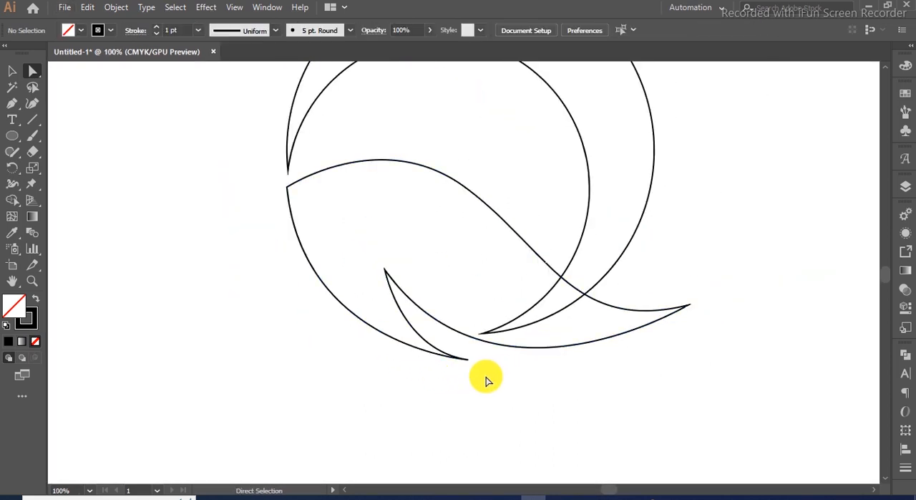
- Select the wave path and apply Offset Path with a 10 px offset and Miter joins
{"action": "scroll", "coordinate": [500, 380], "scroll_direction": "down", "scroll_amount": 1}
{"action": "left_click", "coordinate": [13, 70]}
{"action": "left_click", "coordinate": [487, 255]}
{"action": "left_click", "coordinate": [120, 12]}
{"action": "mouse_move", "coordinate": [199, 318]}
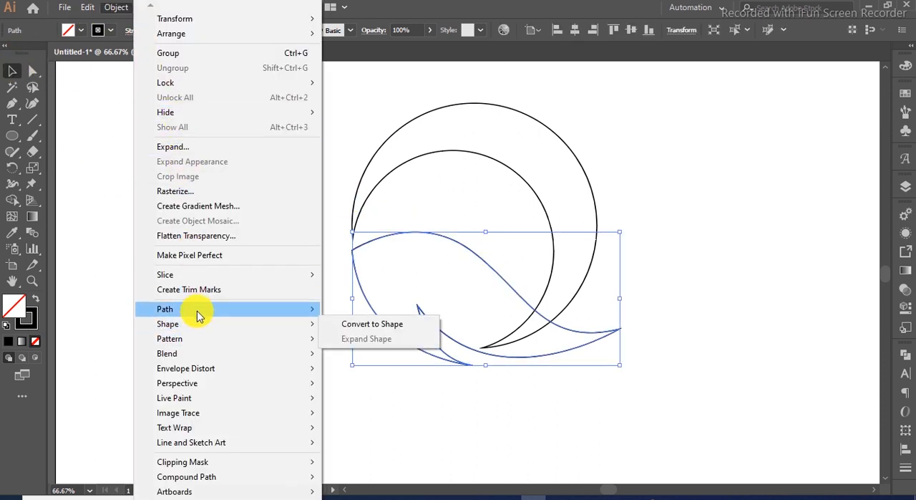
{"action": "left_click", "coordinate": [404, 354]}
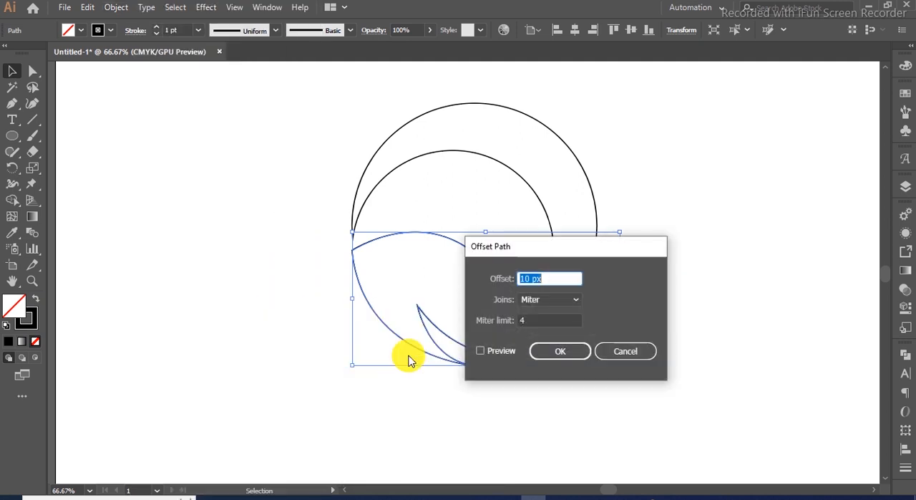
{"action": "left_click", "coordinate": [479, 351]}
{"action": "left_click", "coordinate": [562, 351]}
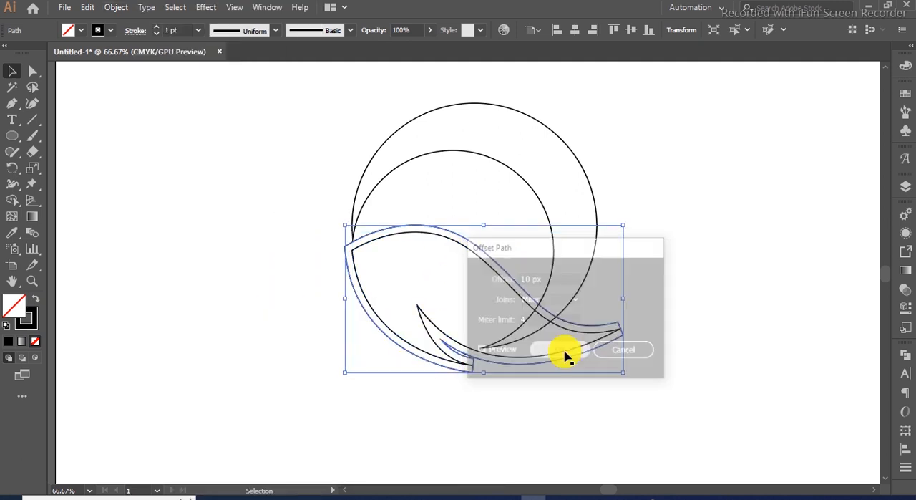
- Select all the artwork and use Shape Builder on the band between the wave and its offset outline
{"action": "left_click_drag", "start_coordinate": [696, 250], "coordinate": [497, 336]}
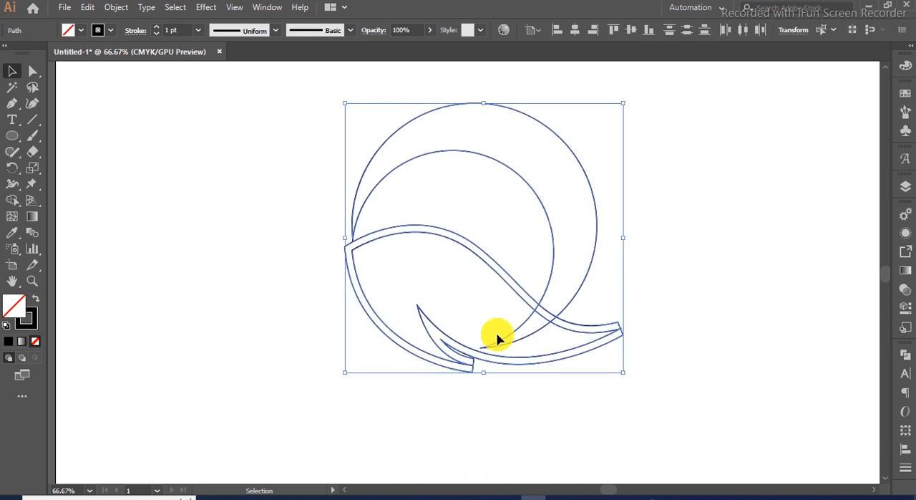
{"action": "left_click", "coordinate": [14, 200]}
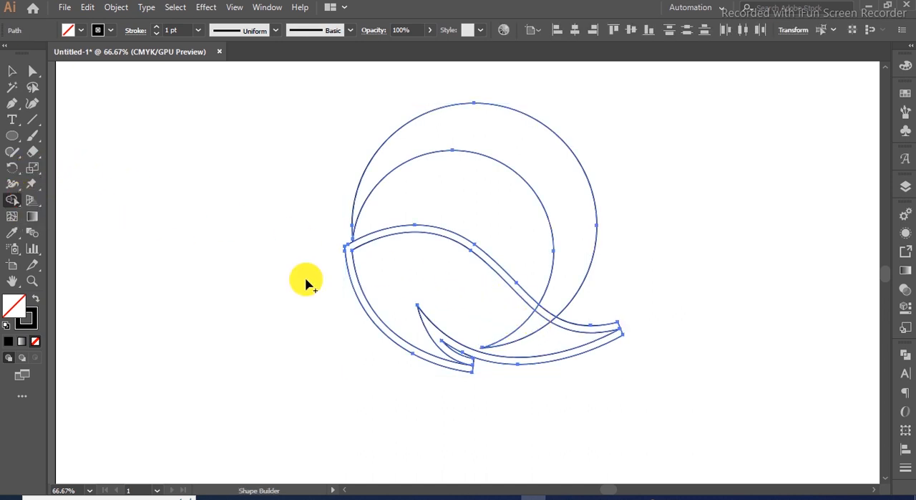
{"action": "left_click", "coordinate": [517, 290]}
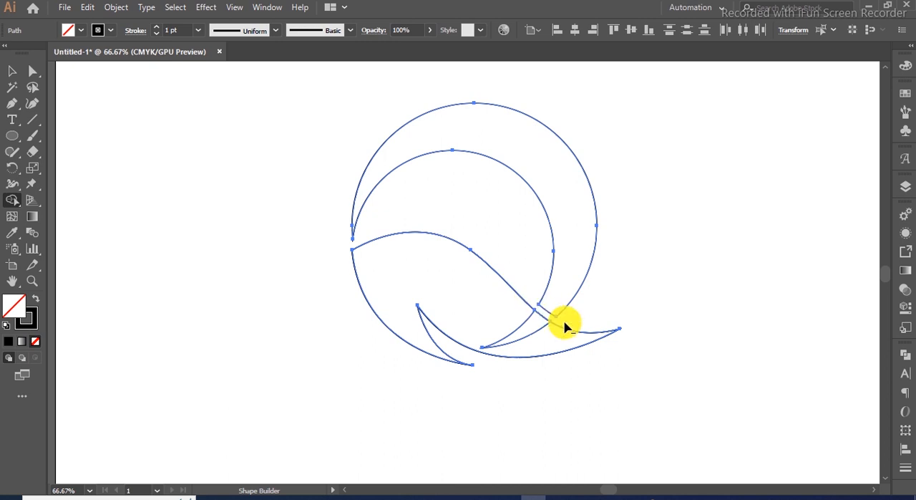
- Merge the wave's regions into one shape with Shape Builder and deselect
{"action": "mouse_move", "coordinate": [556, 338]}
{"action": "left_mouse_down"}
{"action": "mouse_move", "coordinate": [512, 333]}
{"action": "mouse_move", "coordinate": [487, 318]}
{"action": "left_mouse_up"}
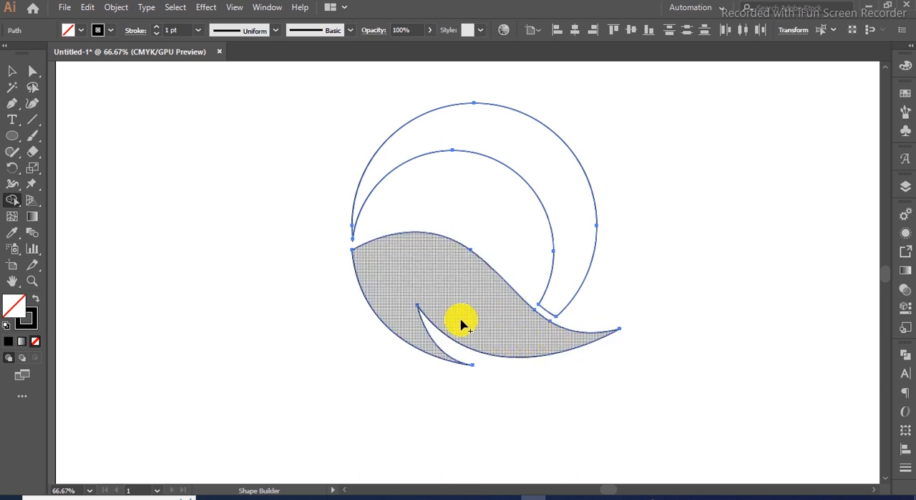
{"action": "key", "text": "v"}
{"action": "left_click", "coordinate": [213, 207]}
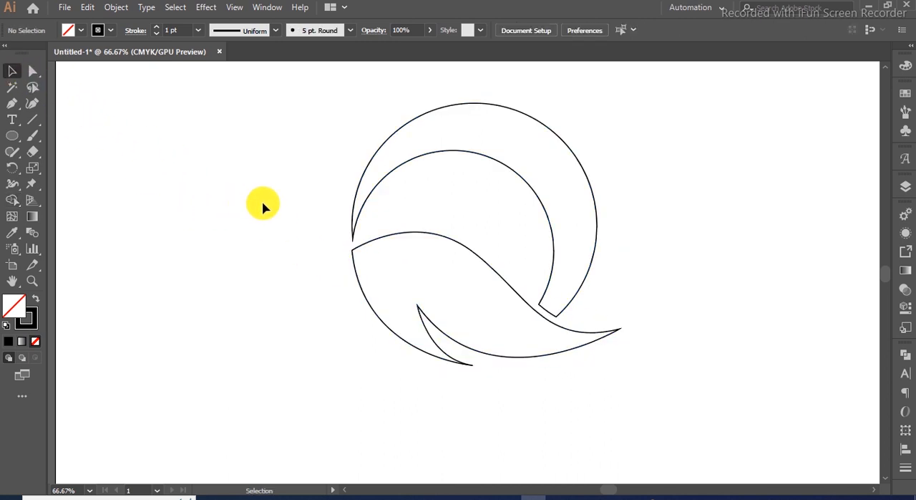
- Copy the crescent, paste it in front and shift the copy to form a parallel crescent band
{"action": "left_click", "coordinate": [527, 180]}
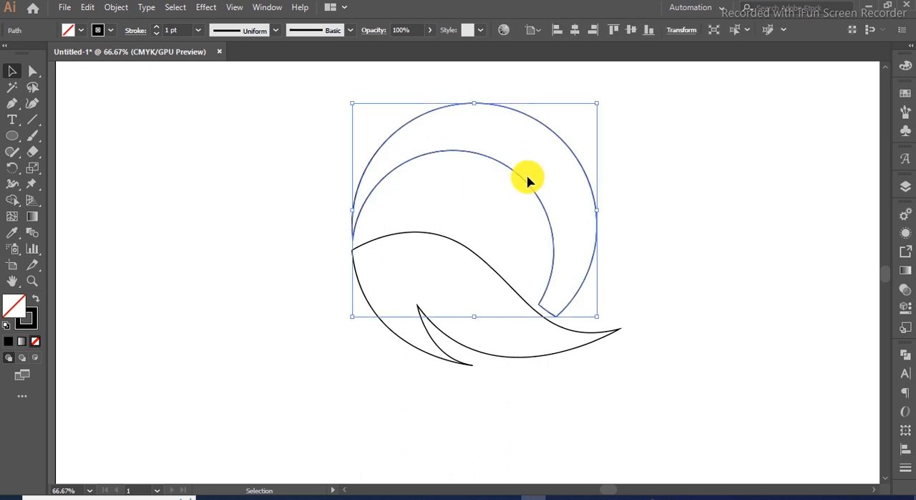
{"action": "key", "text": "ctrl+c"}
{"action": "key", "text": "ctrl+f"}
{"action": "left_click_drag", "start_coordinate": [598, 106], "coordinate": [590, 114]}
{"action": "left_click", "coordinate": [640, 152]}
{"action": "scroll", "coordinate": [554, 317], "scroll_direction": "up", "scroll_amount": 2}
{"action": "left_click", "coordinate": [33, 120]}
{"action": "scroll", "coordinate": [524, 288], "scroll_direction": "up", "scroll_amount": 2}
{"action": "left_click_drag", "start_coordinate": [518, 280], "coordinate": [496, 263]}
{"action": "left_click", "coordinate": [12, 71]}
{"action": "scroll", "coordinate": [582, 299], "scroll_direction": "down", "scroll_amount": 2}
{"action": "scroll", "coordinate": [581, 300], "scroll_direction": "down", "scroll_amount": 1}
{"action": "left_click_drag", "start_coordinate": [724, 211], "coordinate": [542, 278]}
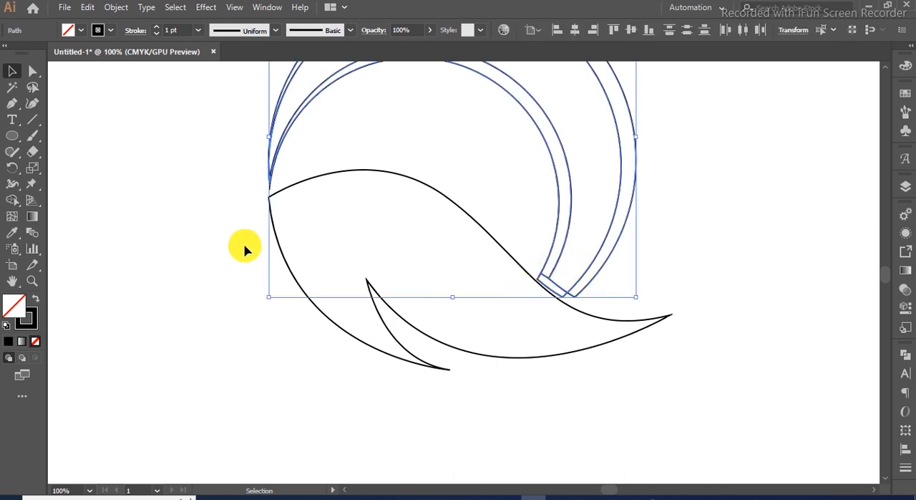
- Use Shape Builder on the band between the two crescents and deselect
{"action": "left_click", "coordinate": [12, 200]}
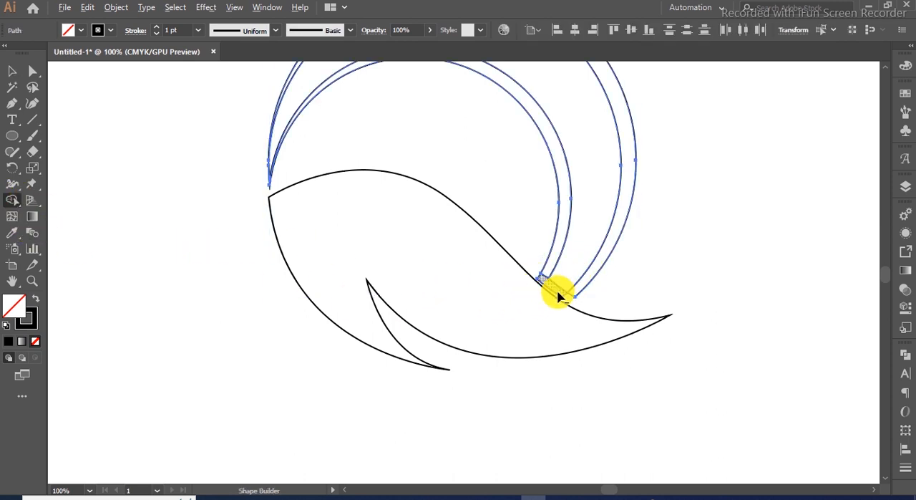
{"action": "scroll", "coordinate": [537, 279], "scroll_direction": "down", "scroll_amount": 1}
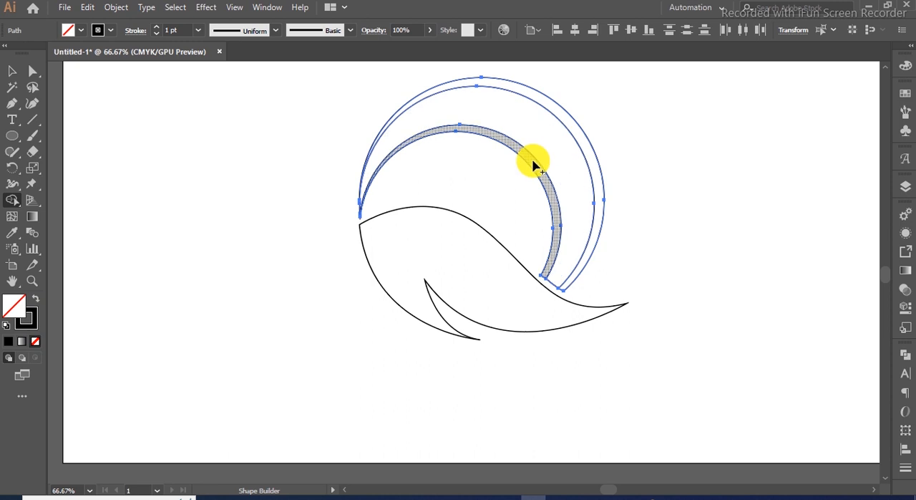
{"action": "left_click", "coordinate": [587, 139]}
{"action": "left_click", "coordinate": [27, 73]}
{"action": "left_click", "coordinate": [516, 179]}
{"action": "left_click_drag", "start_coordinate": [627, 149], "coordinate": [575, 229]}
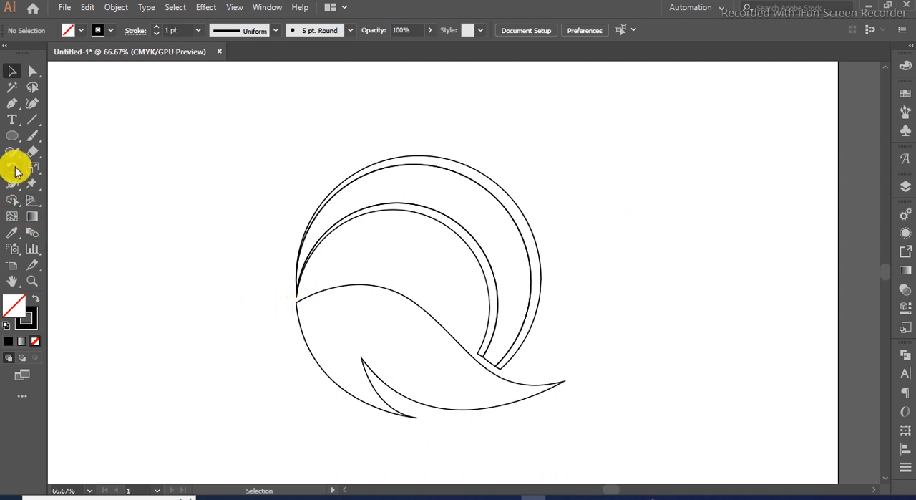
- Draw a curved line with the Pen tool from the wave's left point to its right tip
{"action": "left_click", "coordinate": [12, 103]}
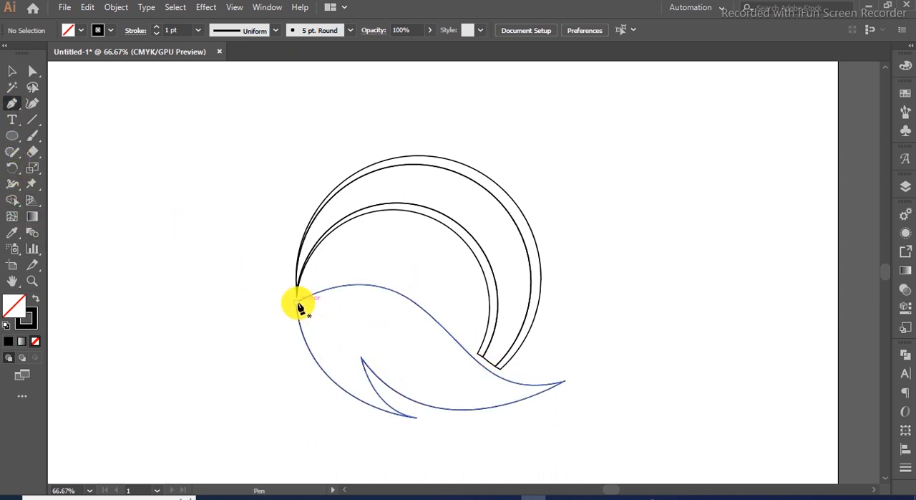
{"action": "left_click", "coordinate": [297, 302]}
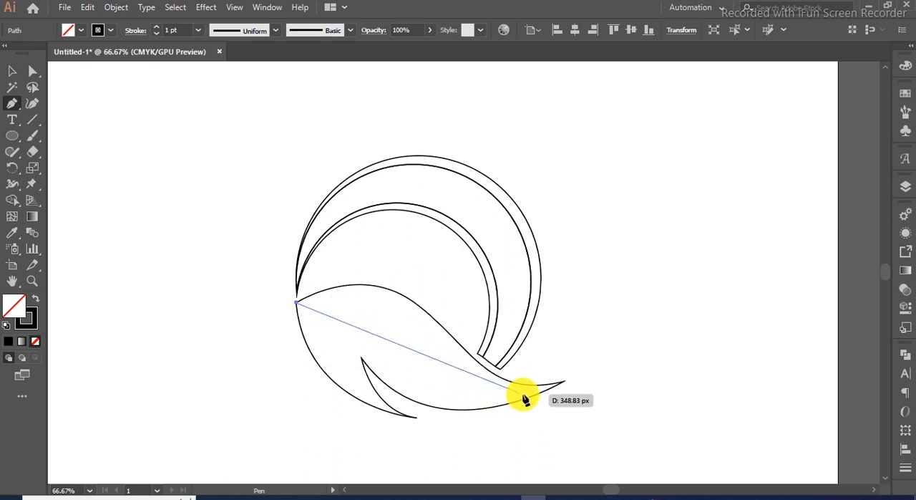
{"action": "left_click_drag", "start_coordinate": [564, 382], "coordinate": [683, 335]}
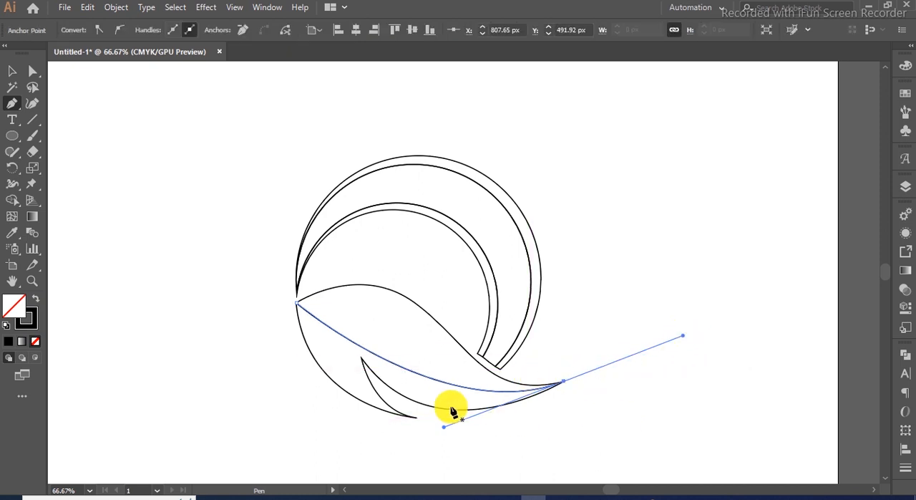
- Convert the curve's left anchor to smooth and adjust its handles to form an S-shaped curve
{"action": "left_click", "coordinate": [33, 70]}
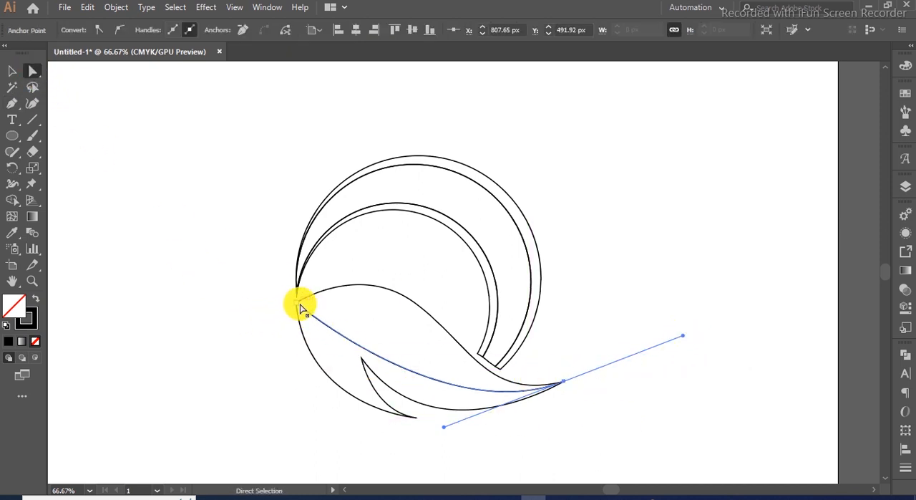
{"action": "left_click", "coordinate": [300, 306]}
{"action": "left_click", "coordinate": [120, 29]}
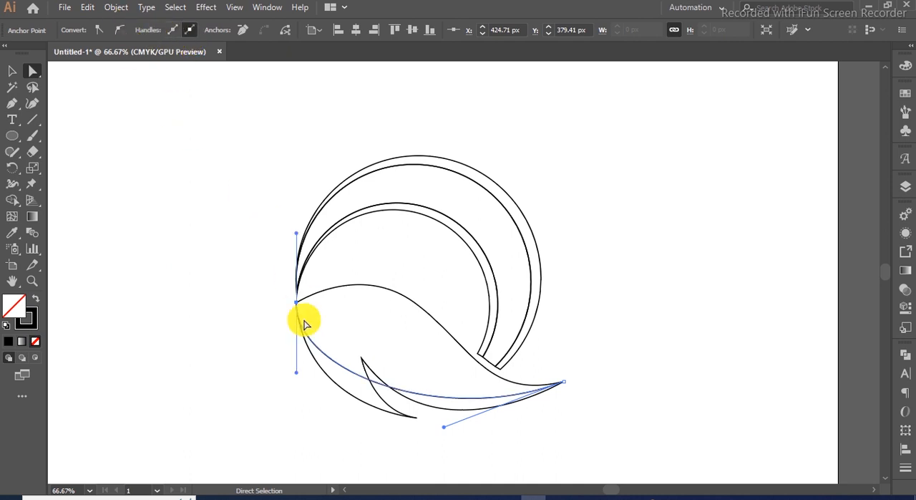
{"action": "left_click_drag", "start_coordinate": [298, 378], "coordinate": [414, 291]}
{"action": "left_click_drag", "start_coordinate": [444, 429], "coordinate": [429, 433]}
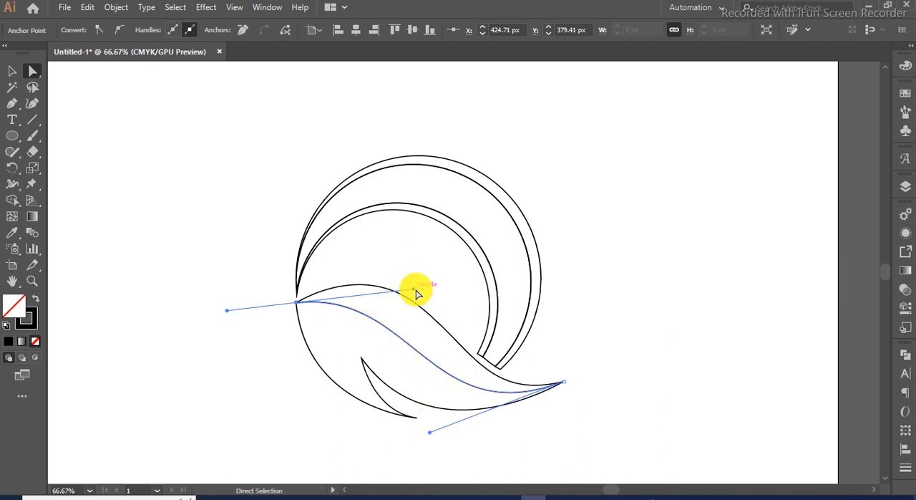
{"action": "left_click_drag", "start_coordinate": [414, 289], "coordinate": [430, 284]}
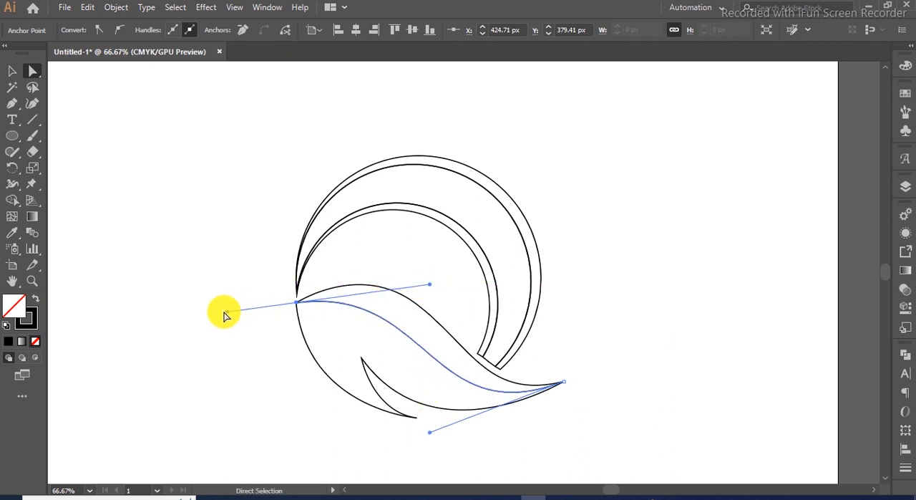
{"action": "left_click", "coordinate": [224, 330]}
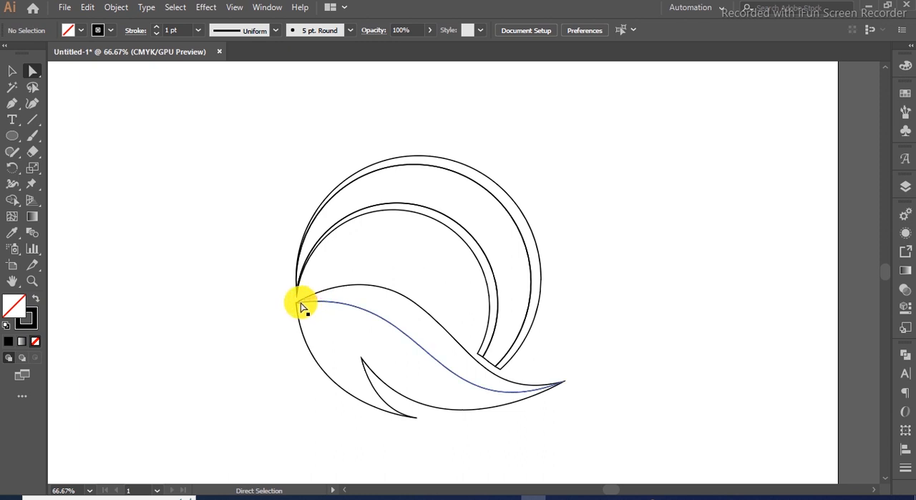
- Refine the left anchor's handles to fine-tune the S-curve
{"action": "left_click", "coordinate": [299, 307]}
{"action": "mouse_move", "coordinate": [225, 311]}
{"action": "left_mouse_down"}
{"action": "mouse_move", "coordinate": [224, 326]}
{"action": "mouse_move", "coordinate": [232, 315]}
{"action": "left_mouse_up"}
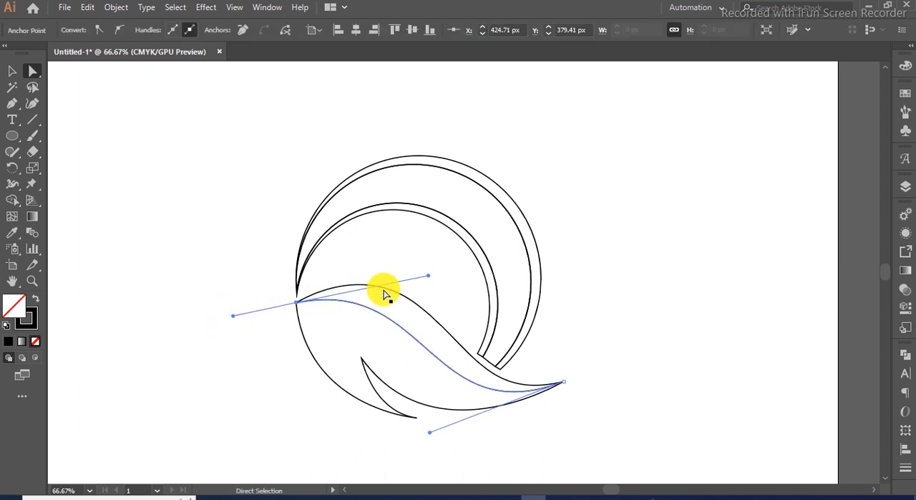
{"action": "left_click_drag", "start_coordinate": [428, 278], "coordinate": [414, 274]}
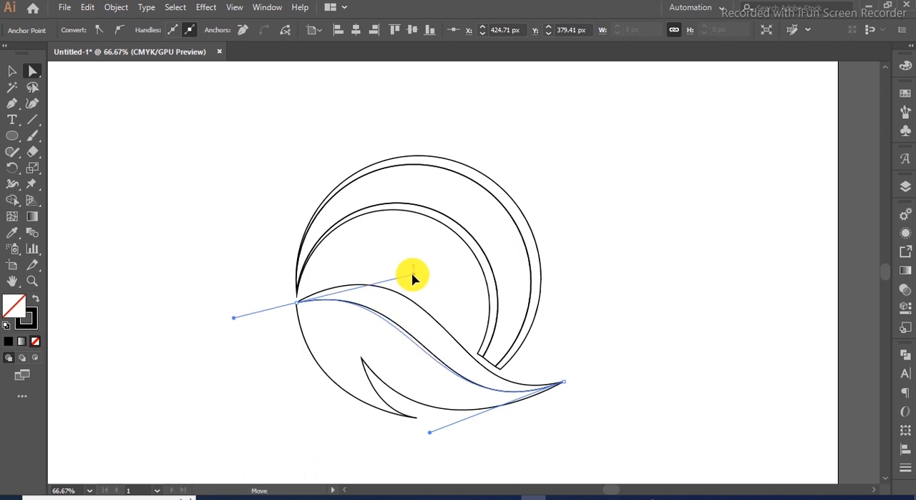
- Select the wave and the new curve together and apply Shape Builder to them
{"action": "left_click", "coordinate": [11, 69]}
{"action": "left_click", "coordinate": [609, 289]}
{"action": "scroll", "coordinate": [608, 289], "scroll_direction": "down", "scroll_amount": 1}
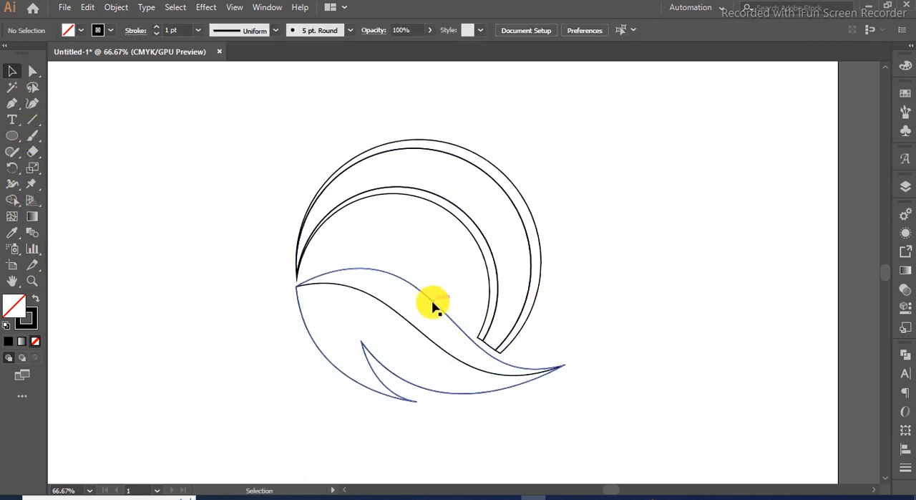
{"action": "left_click_drag", "start_coordinate": [464, 415], "coordinate": [430, 291]}
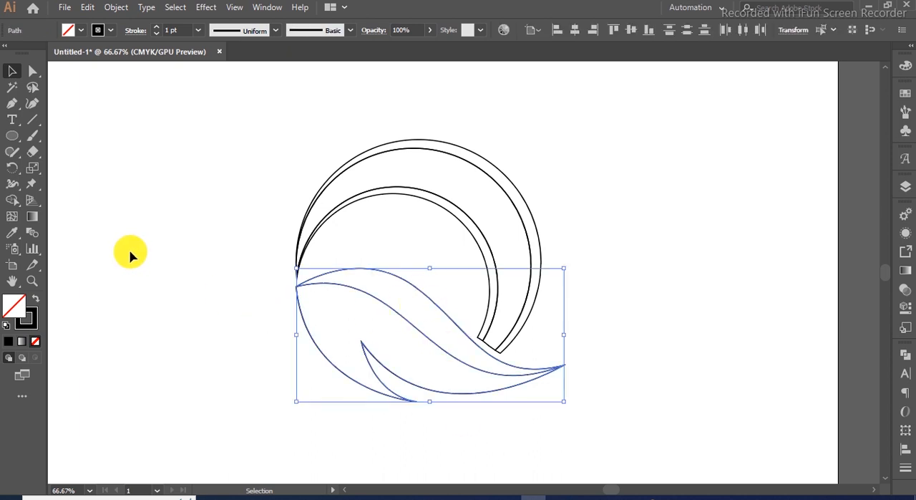
{"action": "left_click", "coordinate": [12, 201]}
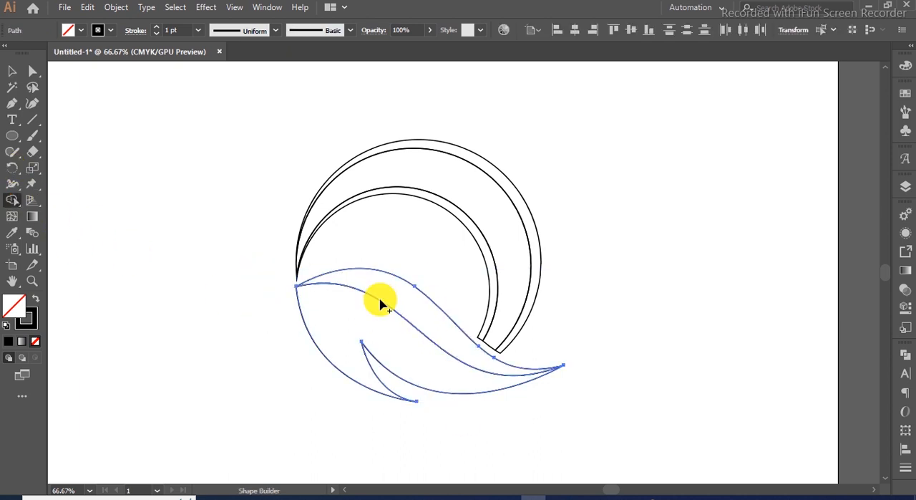
{"action": "left_click", "coordinate": [12, 70]}
{"action": "left_click", "coordinate": [215, 309]}
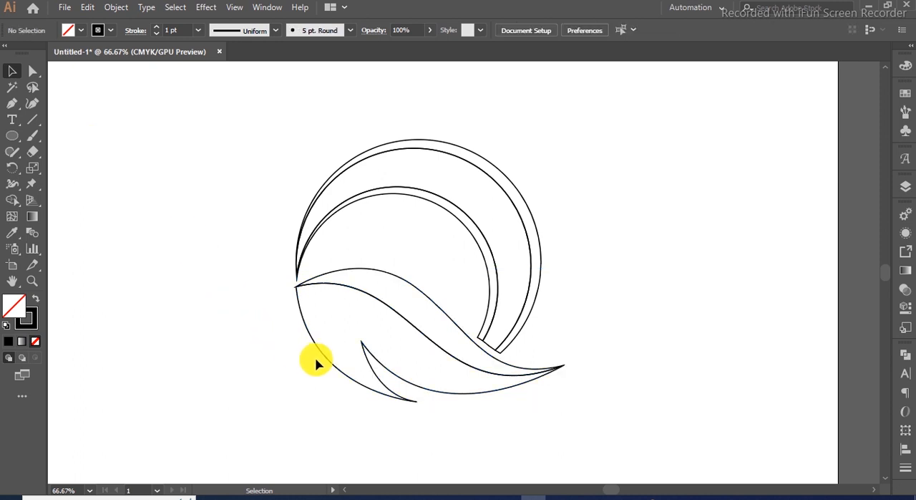
- Draw a curve with the Pen tool from the inner wave tip down and across to the wave's right tip
{"action": "left_click", "coordinate": [22, 104]}
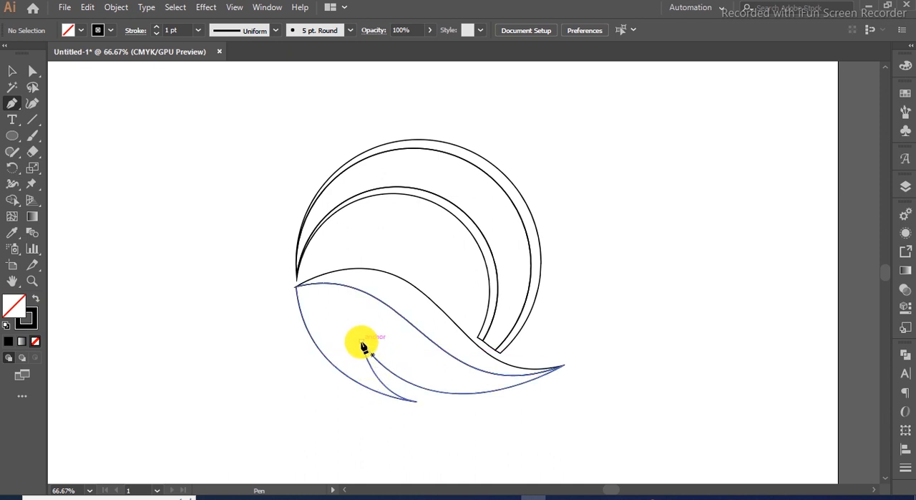
{"action": "left_click", "coordinate": [361, 343]}
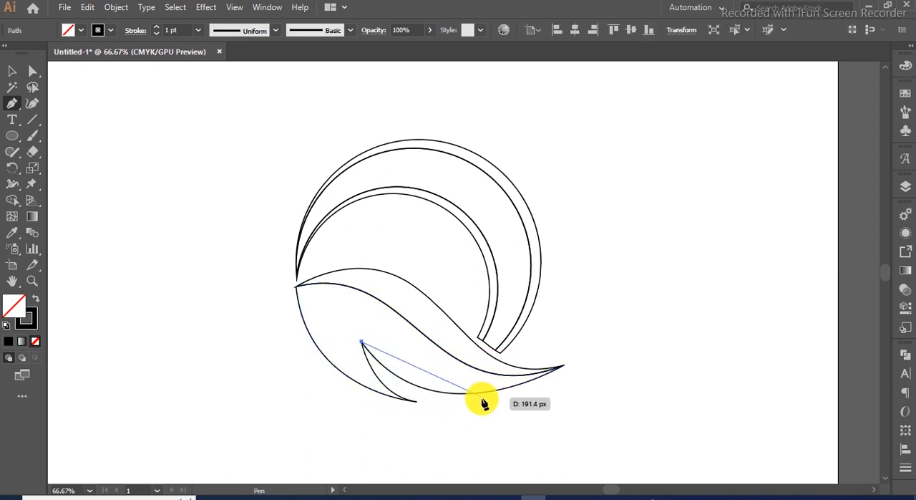
{"action": "left_click_drag", "start_coordinate": [491, 391], "coordinate": [591, 369]}
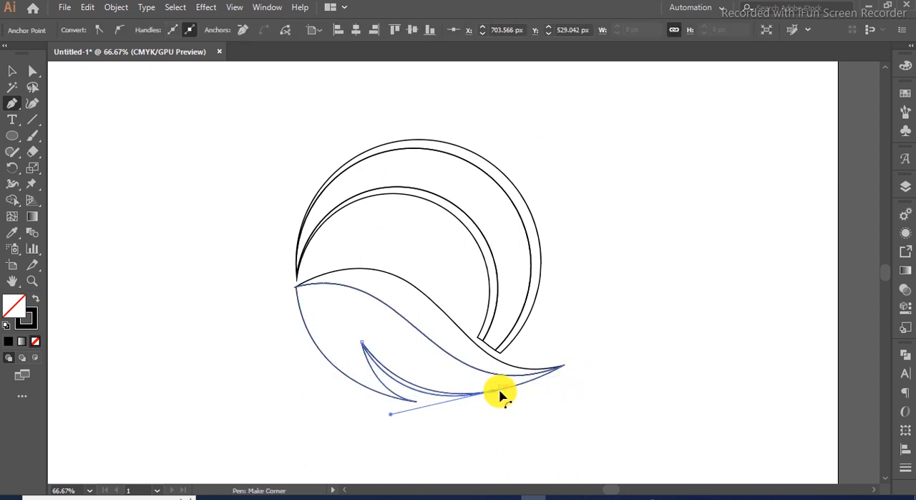
{"action": "left_click", "coordinate": [12, 71]}
{"action": "left_click", "coordinate": [464, 448]}
{"action": "left_click", "coordinate": [419, 364]}
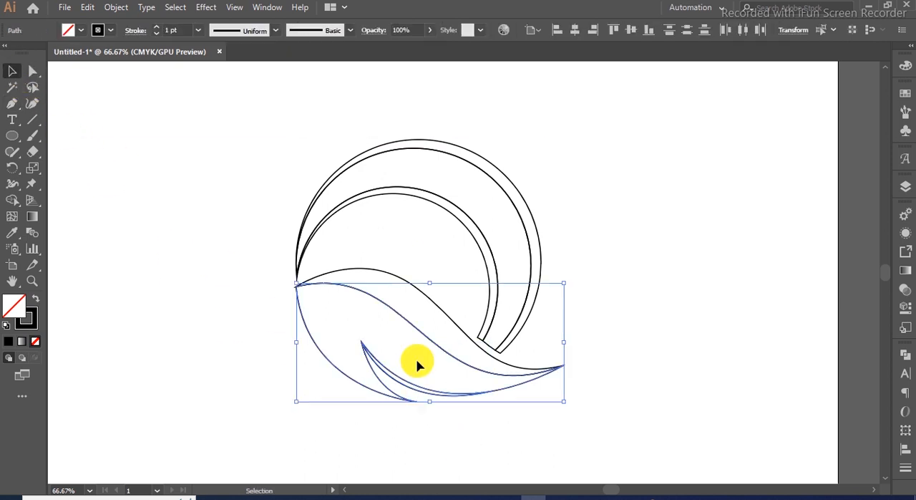
{"action": "left_click", "coordinate": [12, 200]}
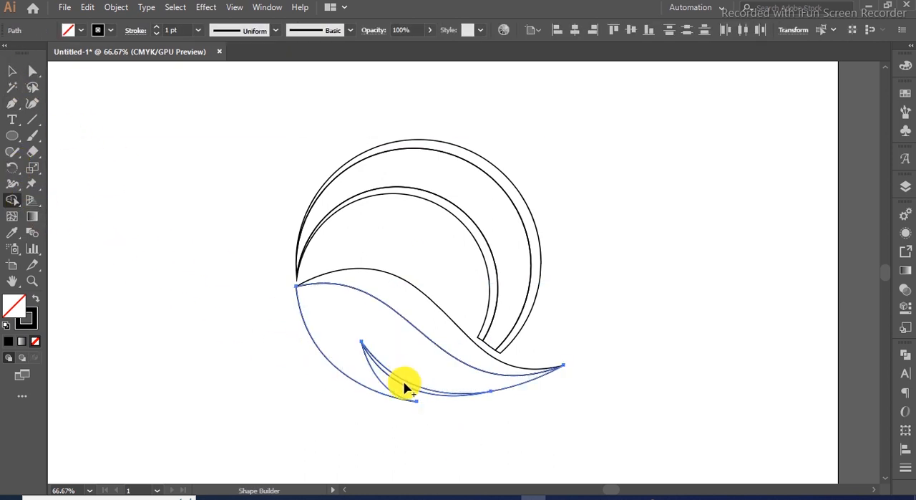
{"action": "scroll", "coordinate": [406, 387], "scroll_direction": "up", "scroll_amount": 1}
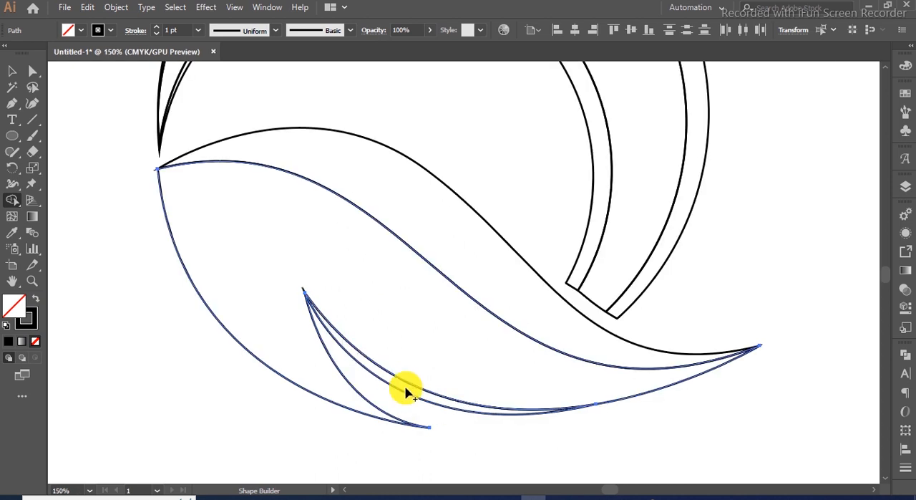
{"action": "left_click", "coordinate": [15, 72]}
{"action": "scroll", "coordinate": [280, 248], "scroll_direction": "down", "scroll_amount": 1}
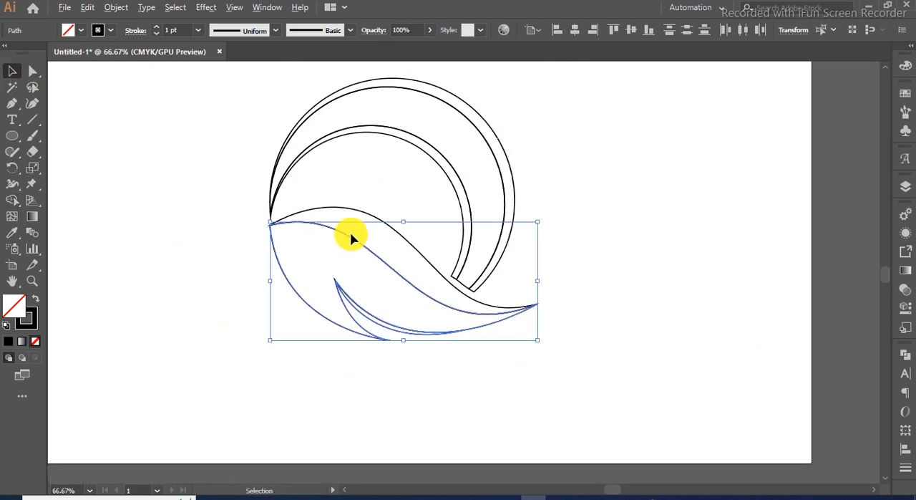
{"action": "left_click", "coordinate": [583, 166]}
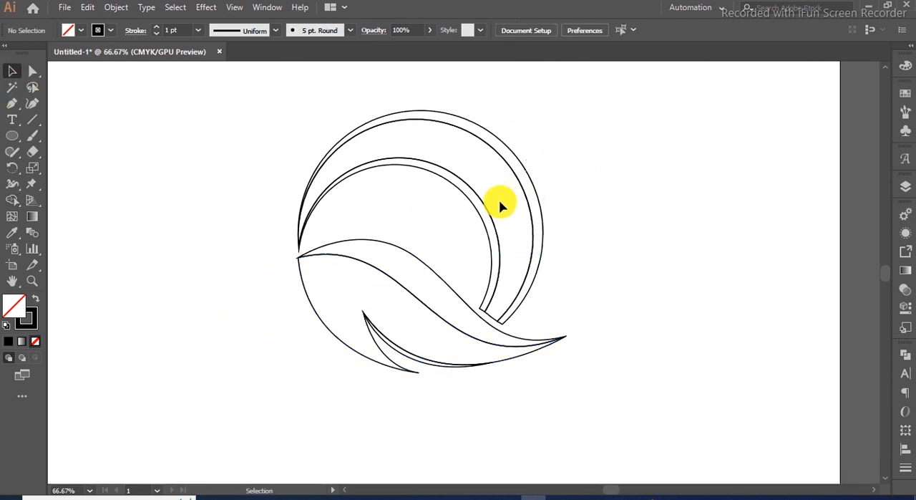
- Fill the outer crescent band with a light blue swatch
{"action": "left_click", "coordinate": [497, 148]}
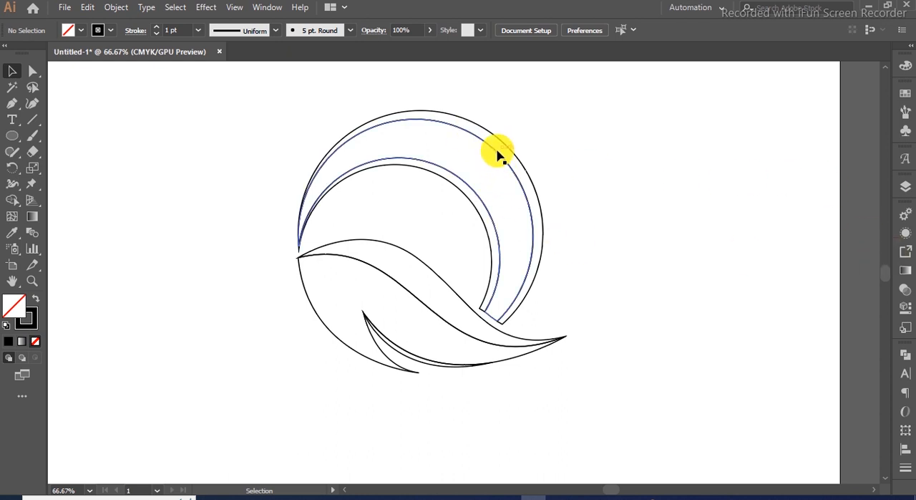
{"action": "left_click", "coordinate": [505, 148]}
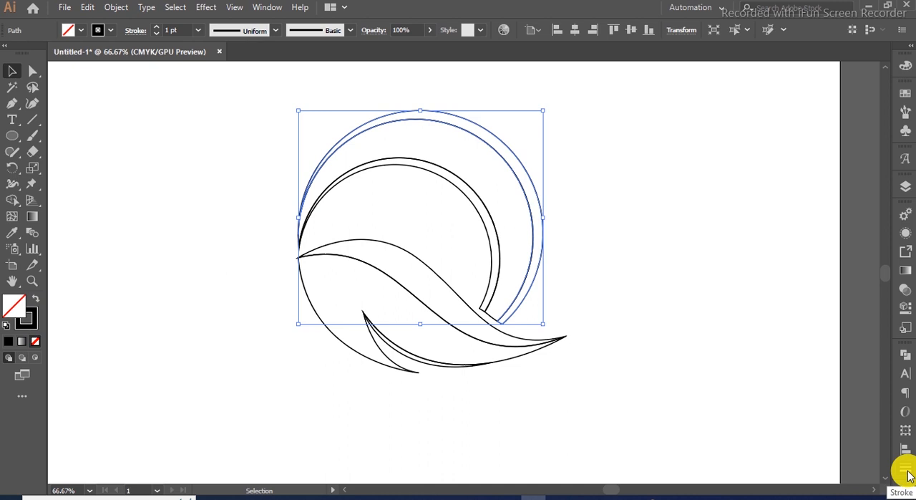
{"action": "left_click", "coordinate": [906, 93]}
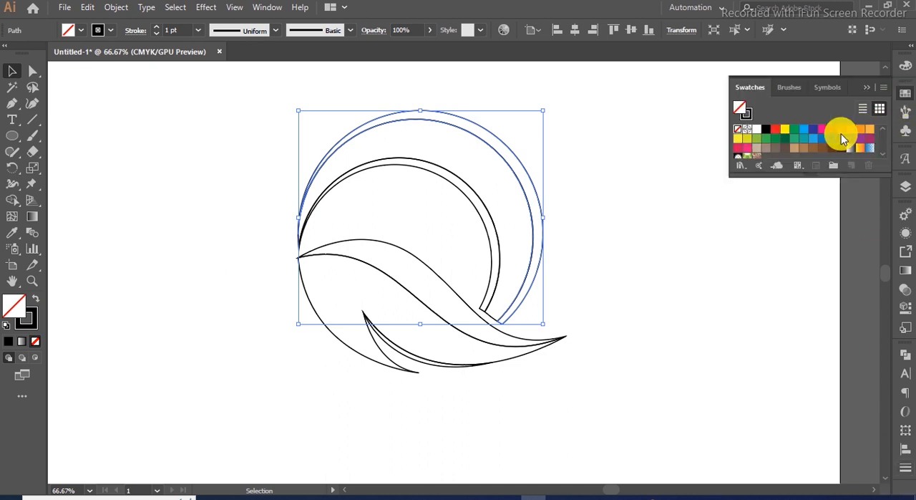
{"action": "left_click", "coordinate": [807, 136]}
- Fill the inner crescent band with the same light blue swatch
{"action": "left_click", "coordinate": [481, 213]}
{"action": "left_click", "coordinate": [495, 211]}
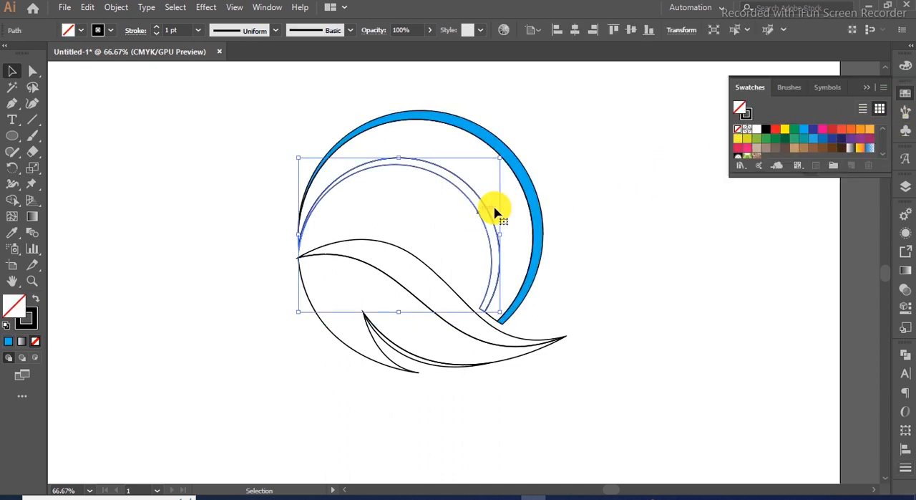
{"action": "left_click", "coordinate": [802, 131]}
{"action": "left_click", "coordinate": [597, 223]}
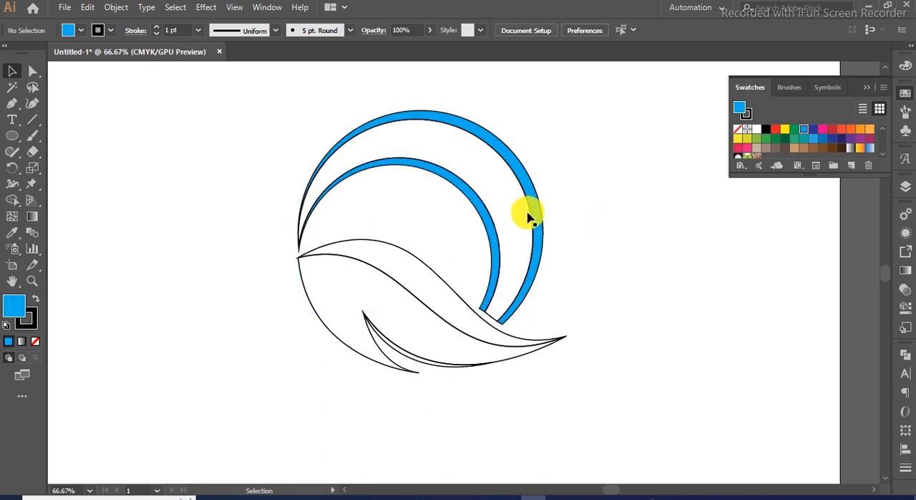
- Give the large middle crescent a linear gradient running from blue to dark blue
{"action": "left_click", "coordinate": [528, 215]}
{"action": "left_click", "coordinate": [906, 271]}
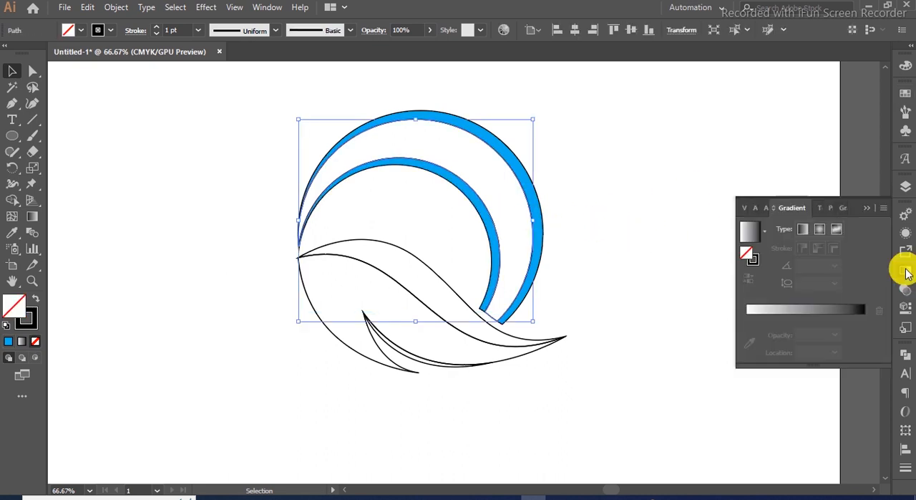
{"action": "left_click", "coordinate": [750, 234]}
{"action": "double_click", "coordinate": [865, 333]}
{"action": "left_click", "coordinate": [767, 379]}
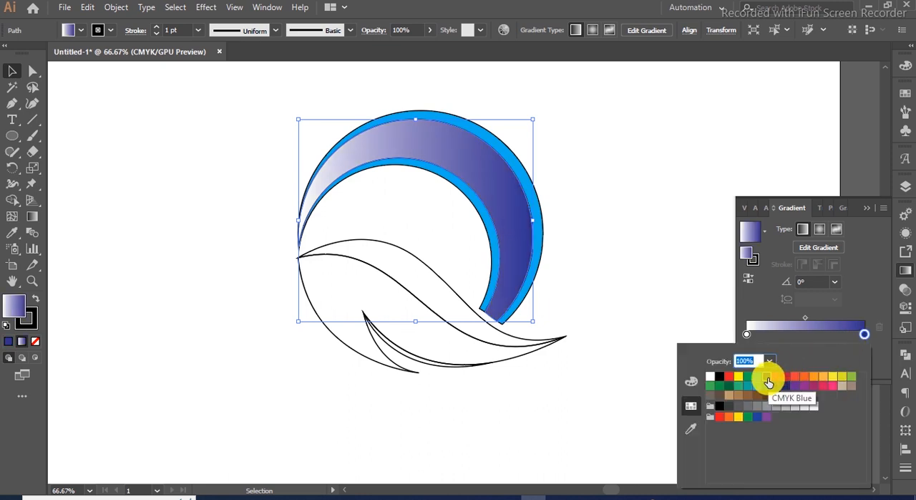
{"action": "double_click", "coordinate": [747, 333]}
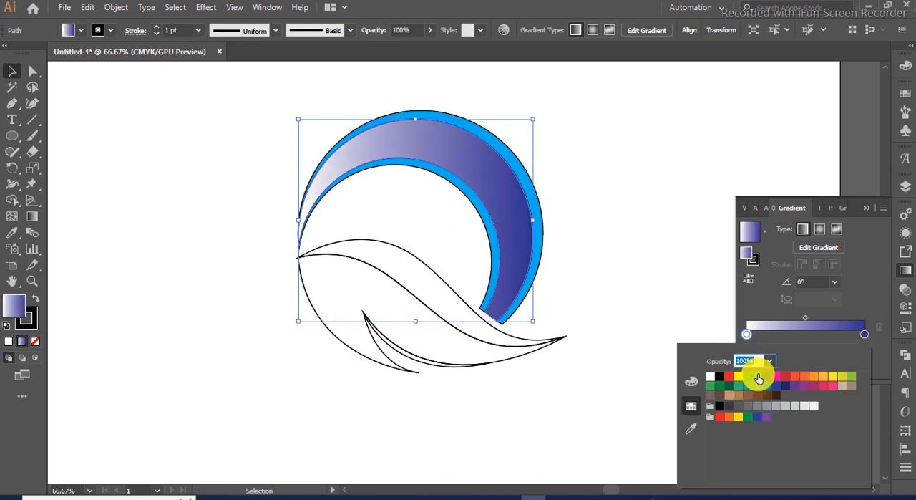
{"action": "left_click", "coordinate": [758, 378]}
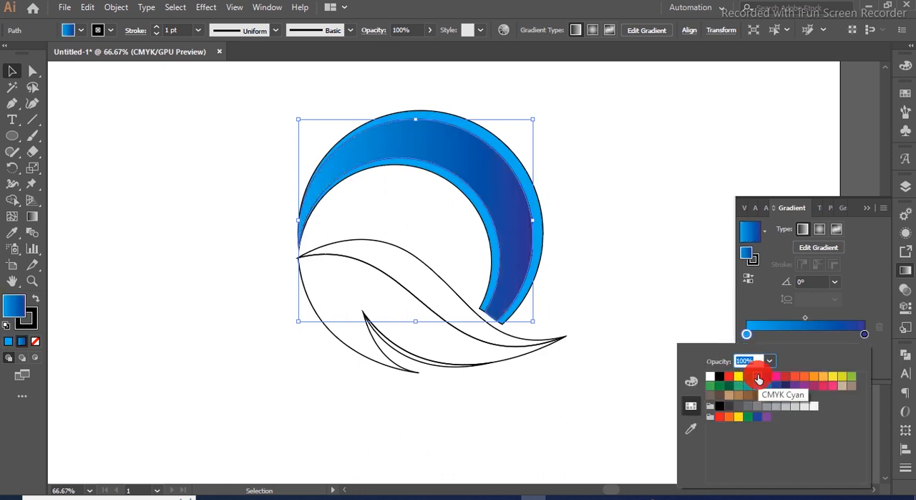
{"action": "left_click", "coordinate": [864, 212]}
{"action": "left_click", "coordinate": [866, 209]}
- Select all the crescent shapes and remove their stroke
{"action": "left_click_drag", "start_coordinate": [646, 146], "coordinate": [465, 231]}
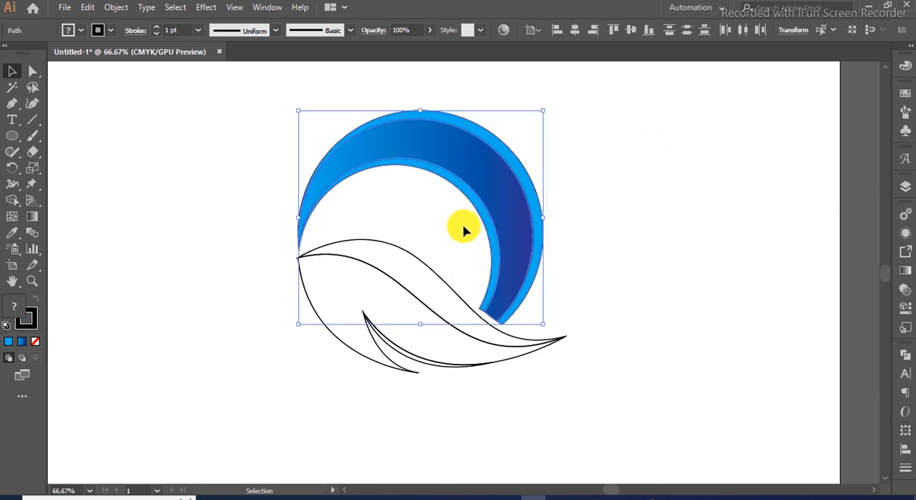
{"action": "left_click", "coordinate": [37, 341]}
{"action": "left_click", "coordinate": [594, 237]}
{"action": "key", "text": "x"}
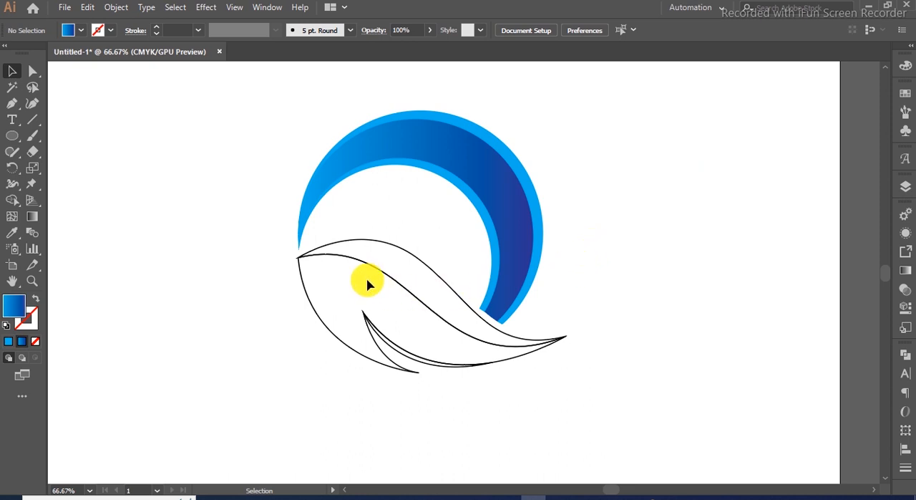
- Fill the upper wave shape with a linear gradient from light green to green
{"action": "left_click", "coordinate": [385, 245]}
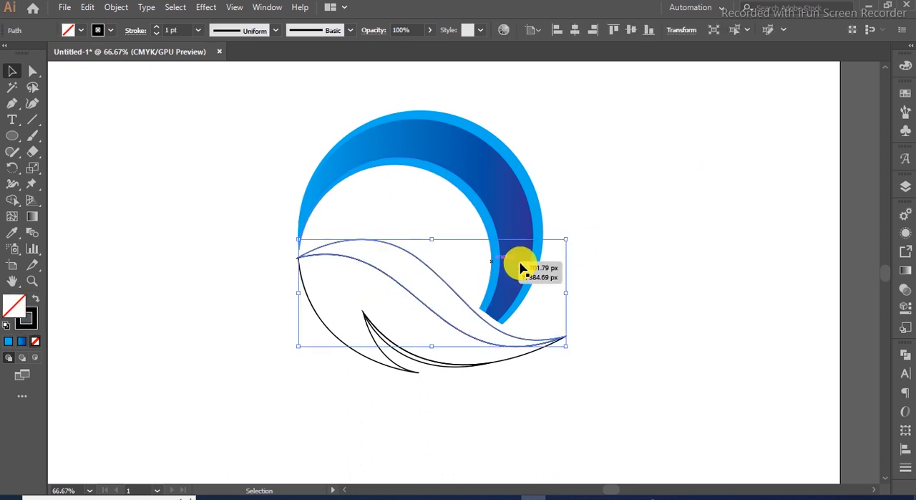
{"action": "left_click", "coordinate": [907, 275]}
{"action": "left_click", "coordinate": [765, 237]}
{"action": "left_click", "coordinate": [729, 263]}
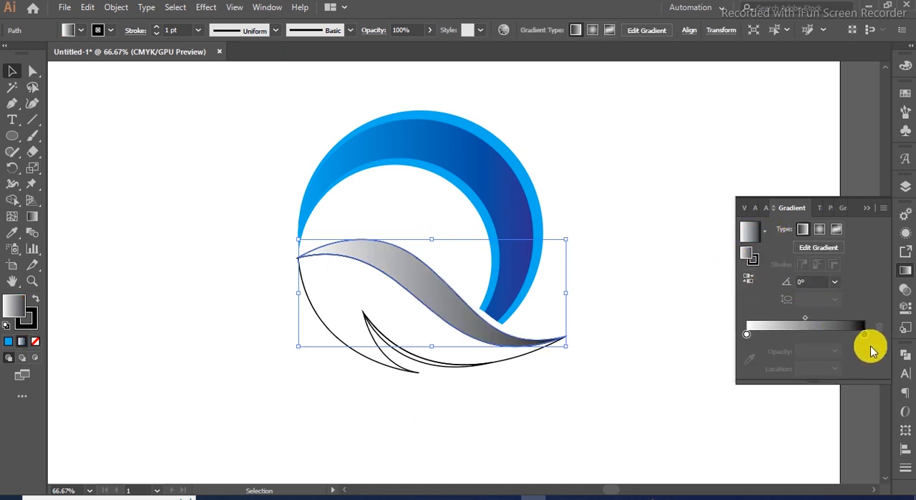
{"action": "double_click", "coordinate": [864, 334]}
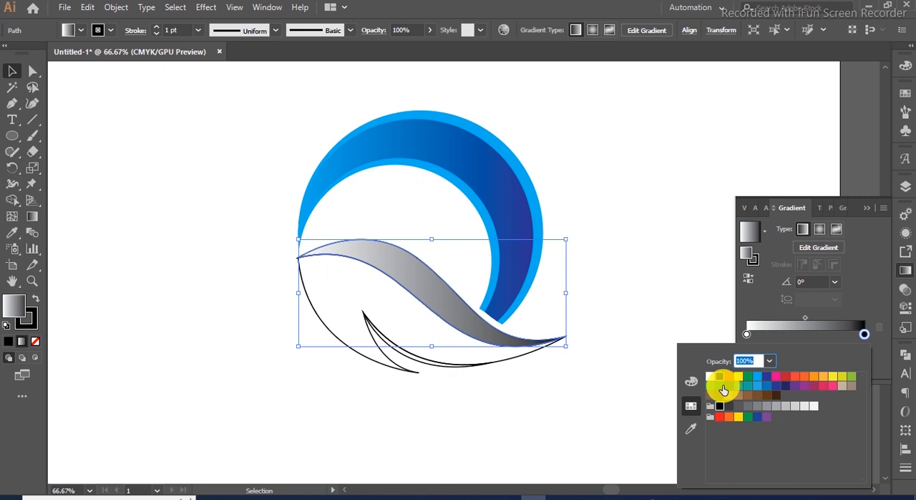
{"action": "left_click", "coordinate": [730, 386]}
{"action": "left_click", "coordinate": [747, 336]}
{"action": "double_click", "coordinate": [747, 337]}
{"action": "left_click", "coordinate": [851, 376]}
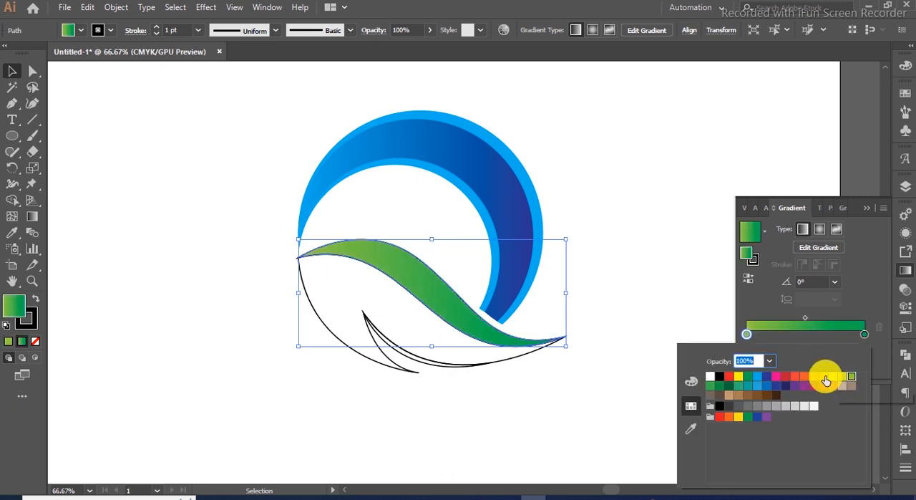
- Apply the green gradient to the lower wave shape and darken its right stop with K set to 65%
{"action": "left_click", "coordinate": [327, 326]}
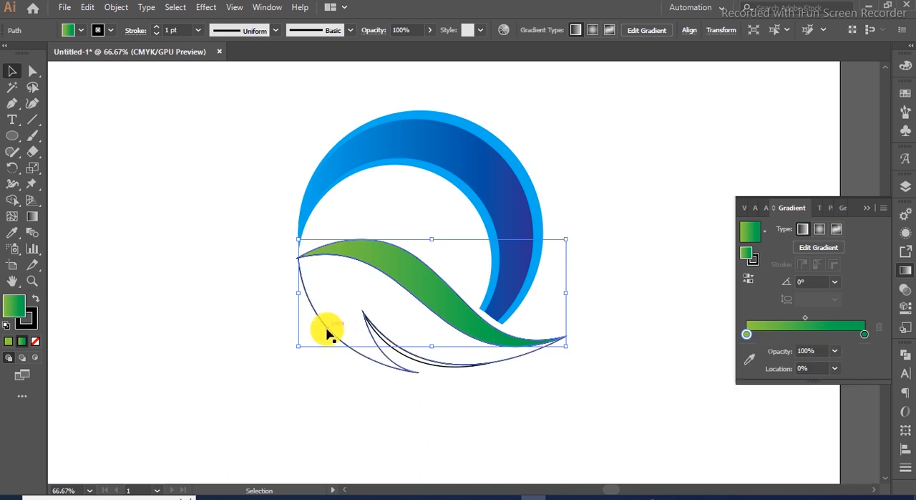
{"action": "left_click", "coordinate": [337, 331]}
{"action": "left_click", "coordinate": [748, 236]}
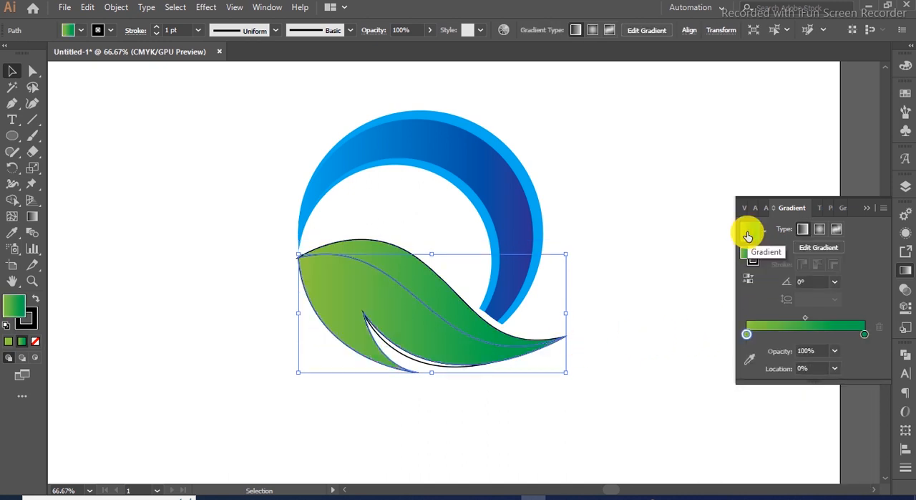
{"action": "double_click", "coordinate": [865, 334]}
{"action": "left_click", "coordinate": [691, 389]}
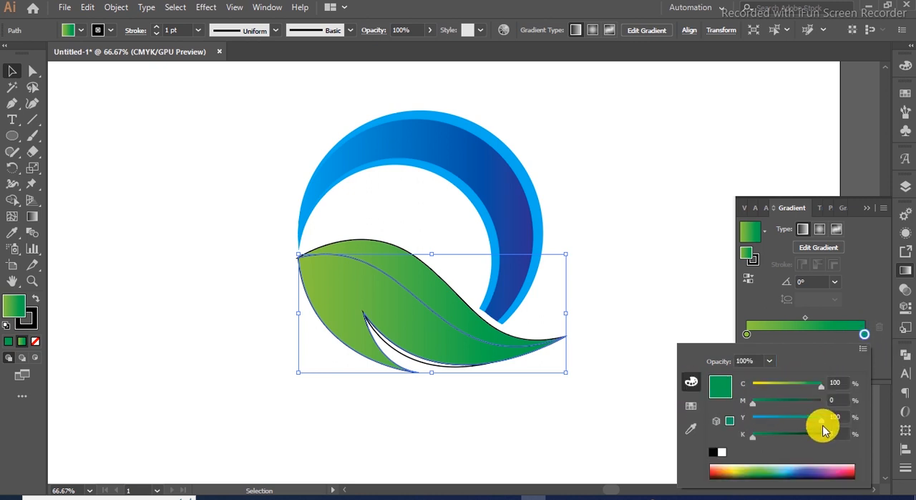
{"action": "left_click_drag", "start_coordinate": [758, 444], "coordinate": [799, 444]}
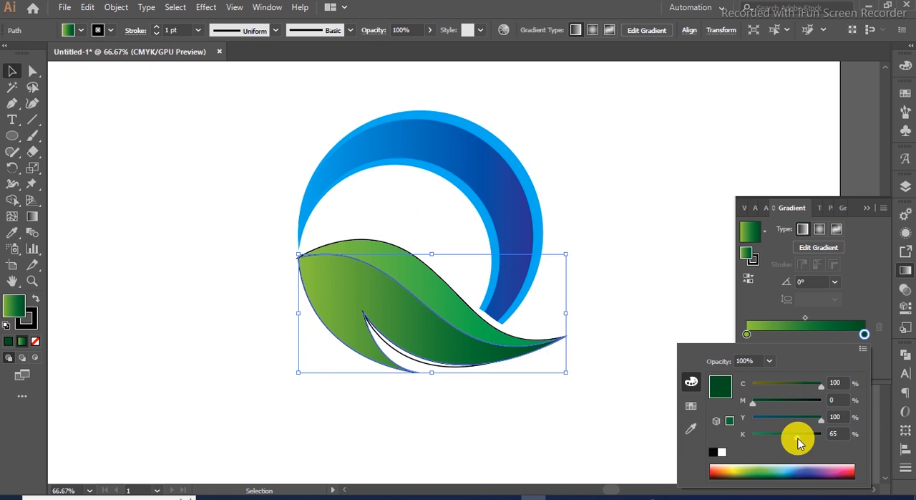
{"action": "left_click", "coordinate": [865, 204]}
{"action": "left_click", "coordinate": [698, 240]}
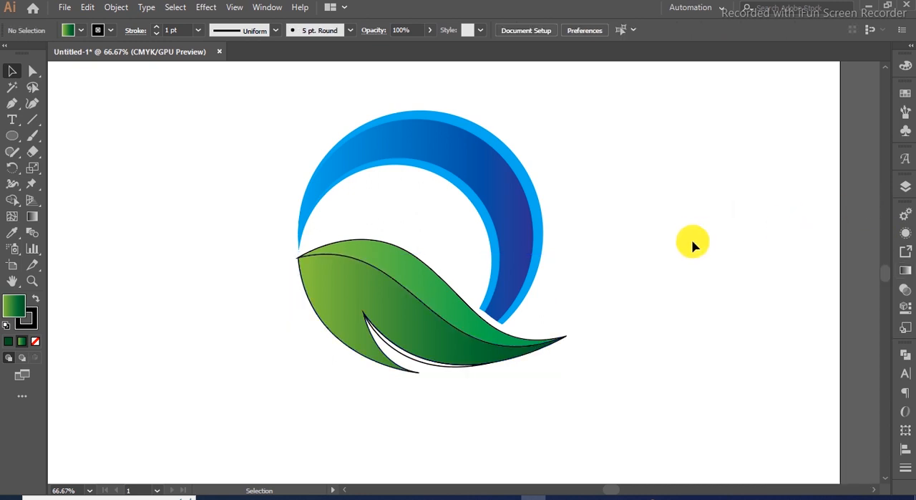
- Fill the small sliver under the wave with a dark green swatch
{"action": "left_click", "coordinate": [438, 370]}
{"action": "left_click", "coordinate": [905, 93]}
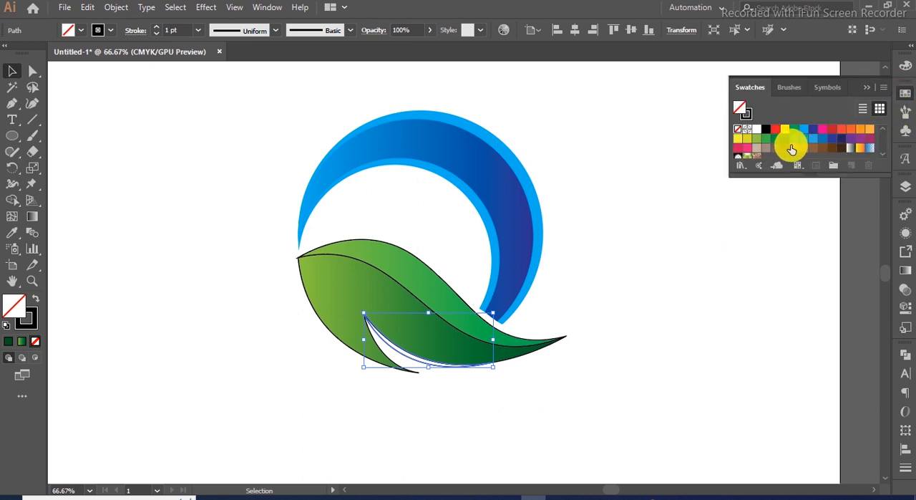
{"action": "left_click", "coordinate": [775, 139]}
{"action": "left_click", "coordinate": [785, 138]}
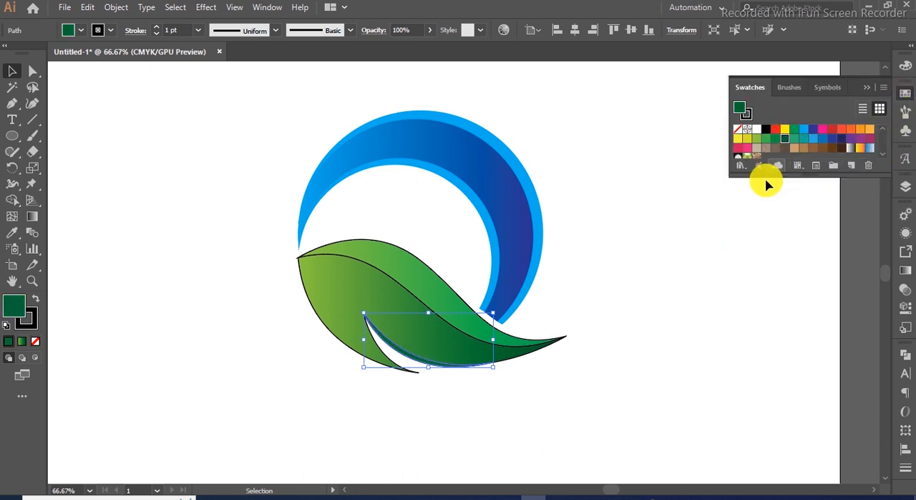
{"action": "left_click", "coordinate": [593, 377]}
- Select all the wave shapes and remove their stroke
{"action": "left_click_drag", "start_coordinate": [446, 413], "coordinate": [346, 337]}
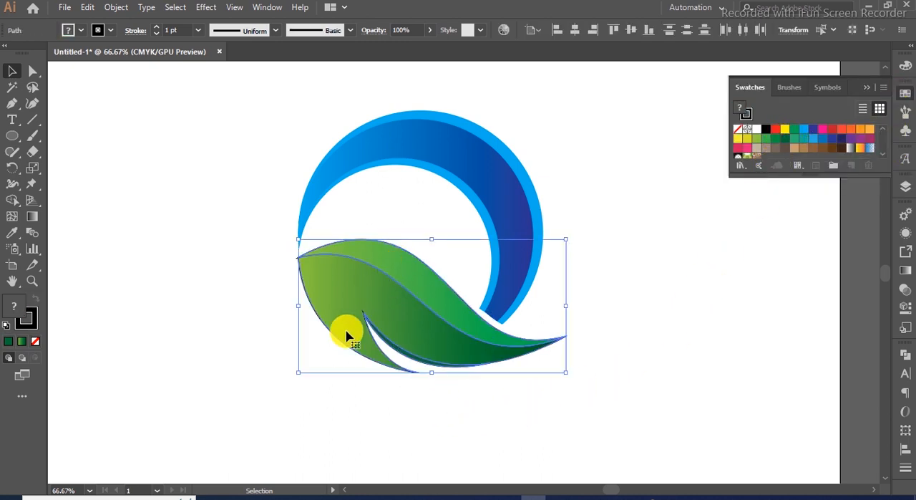
{"action": "left_click", "coordinate": [32, 327]}
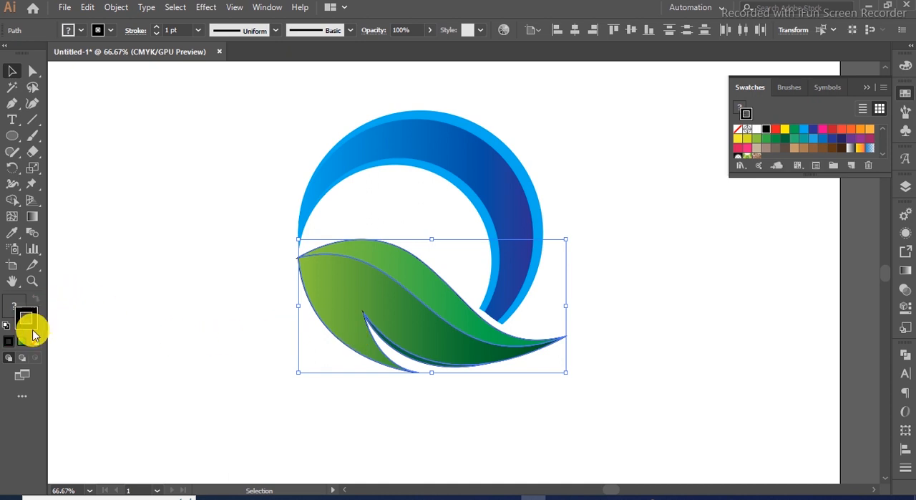
{"action": "left_click", "coordinate": [32, 348]}
{"action": "left_click", "coordinate": [250, 370]}
{"action": "key", "text": "x"}
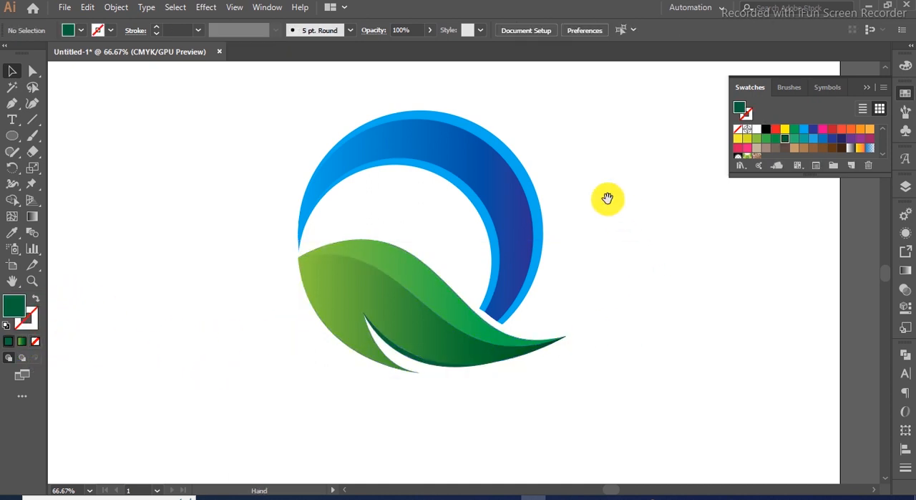
{"action": "left_click_drag", "start_coordinate": [608, 196], "coordinate": [605, 243]}
{"action": "left_click", "coordinate": [867, 87]}
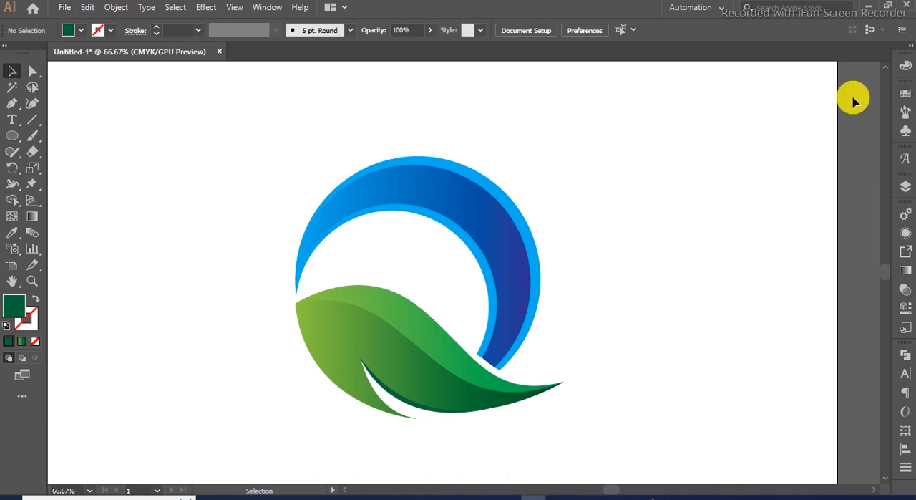
{"action": "scroll", "coordinate": [721, 163], "scroll_direction": "down", "scroll_amount": 1}
{"action": "left_click_drag", "start_coordinate": [671, 213], "coordinate": [667, 215]}
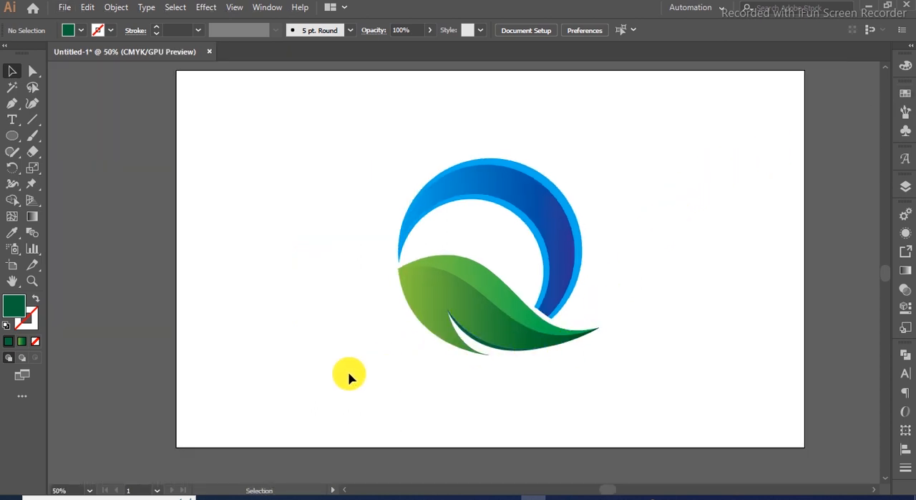
- Draw a thin, wide ellipse just beneath the logo for a shadow
{"action": "left_click", "coordinate": [10, 136]}
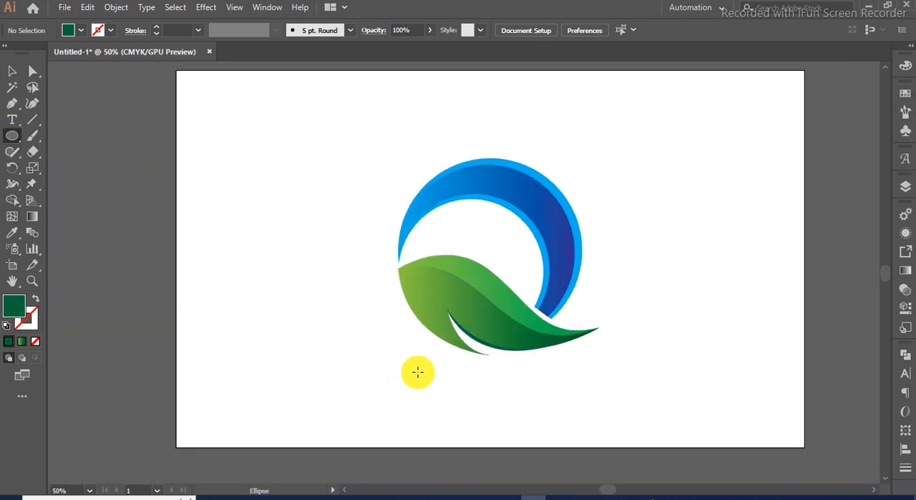
{"action": "left_click_drag", "start_coordinate": [419, 371], "coordinate": [582, 381]}
- Fill the ellipse with a reversed black-to-white radial gradient and squash the gradient flat to fit the ellipse
{"action": "left_click", "coordinate": [905, 271]}
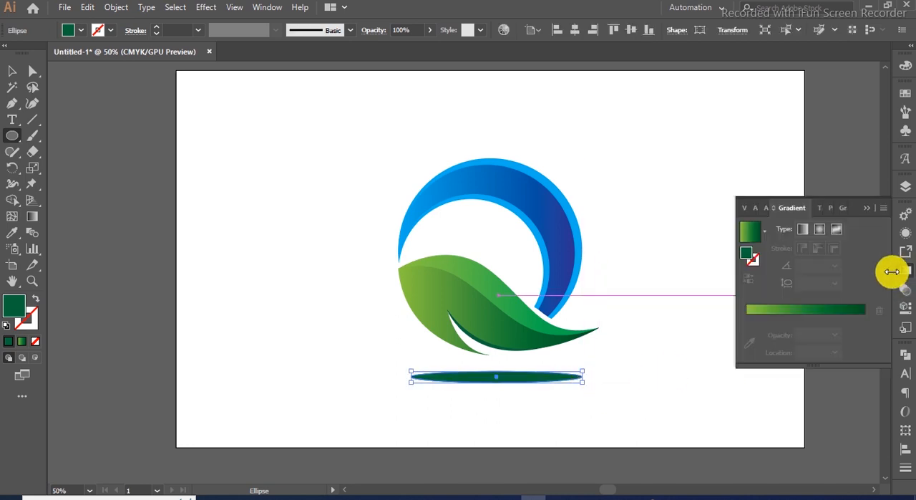
{"action": "left_click", "coordinate": [764, 230]}
{"action": "left_click", "coordinate": [730, 266]}
{"action": "left_click", "coordinate": [820, 229]}
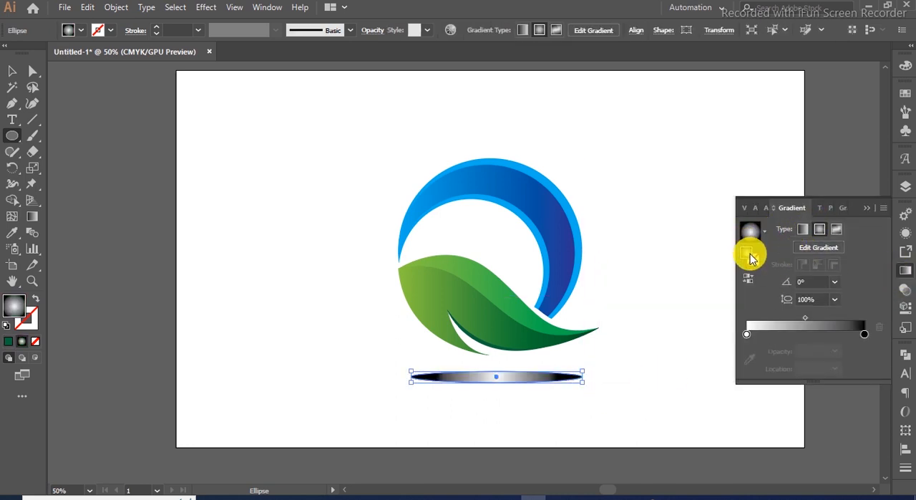
{"action": "left_click", "coordinate": [750, 276]}
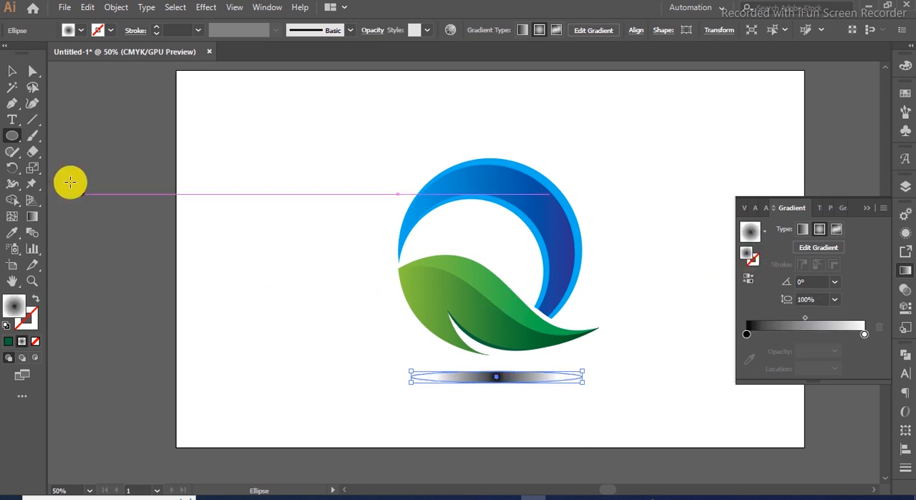
{"action": "left_click", "coordinate": [33, 216]}
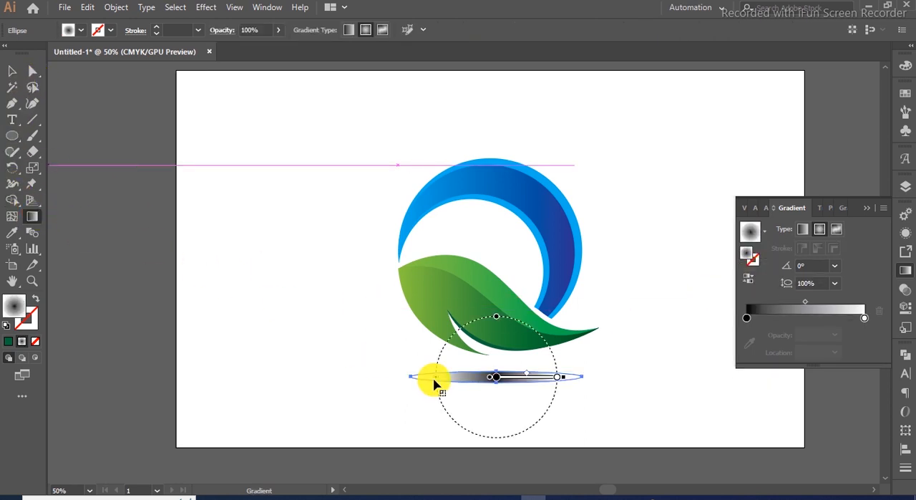
{"action": "left_click_drag", "start_coordinate": [499, 323], "coordinate": [518, 377]}
{"action": "left_click", "coordinate": [11, 71]}
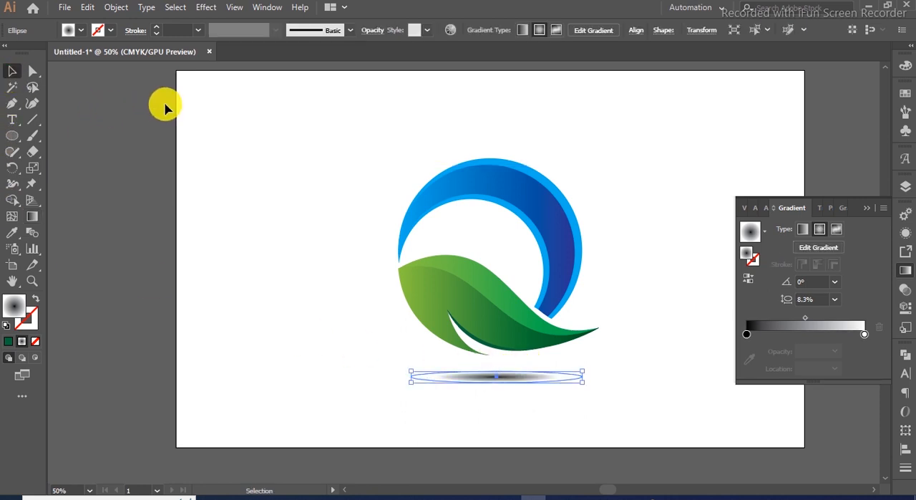
- Apply a Gaussian Blur effect with a radius of 28.2 pixels to the shadow ellipse
{"action": "left_click", "coordinate": [212, 10]}
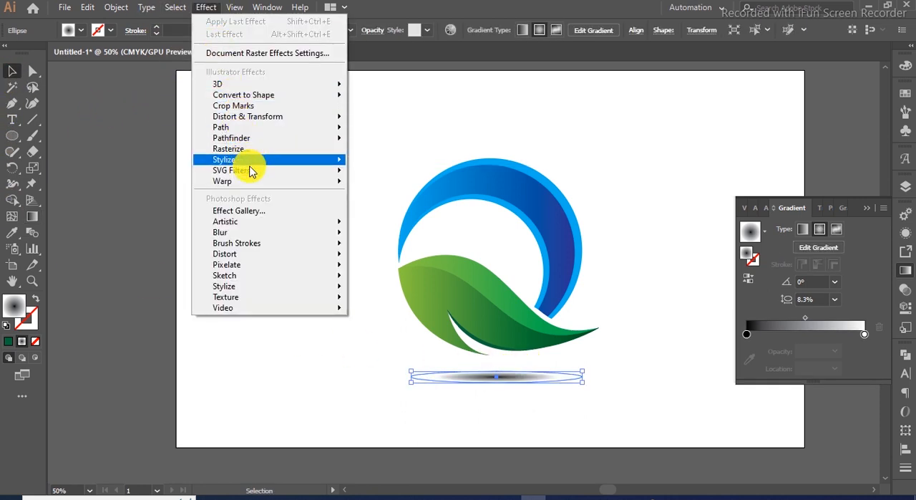
{"action": "mouse_move", "coordinate": [255, 232]}
{"action": "left_click", "coordinate": [390, 238]}
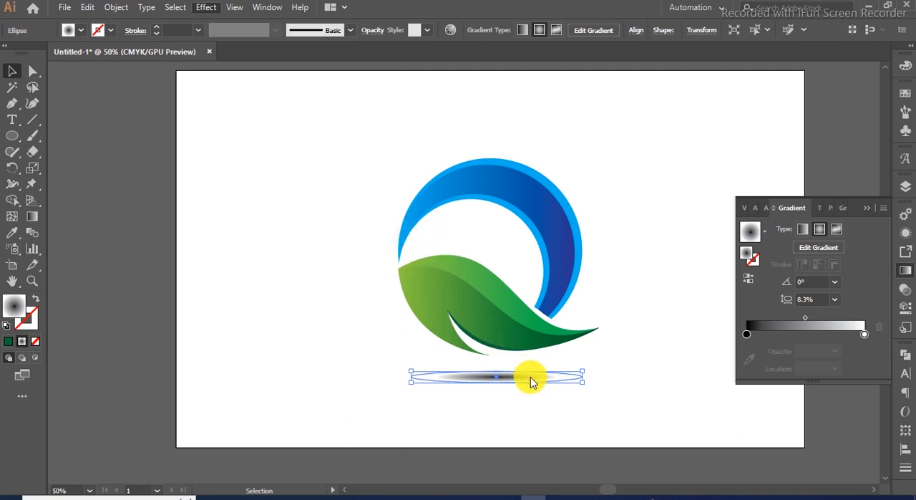
{"action": "left_click", "coordinate": [376, 266]}
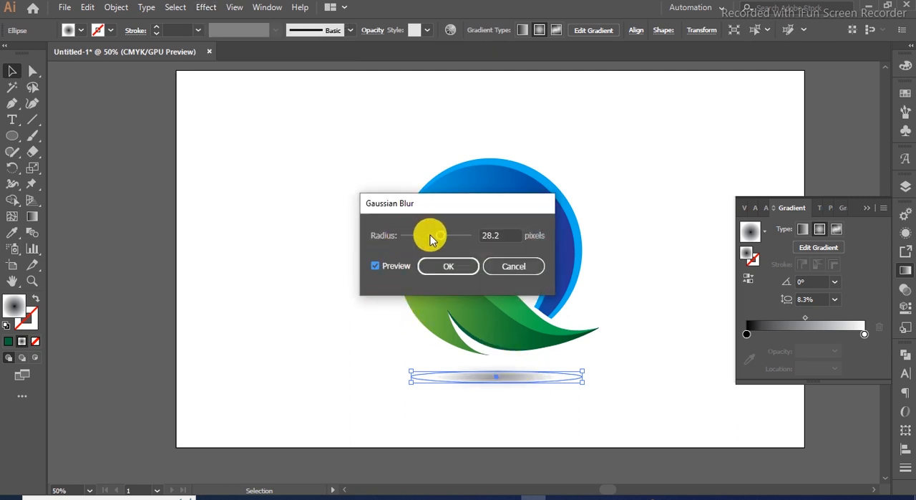
{"action": "left_click", "coordinate": [449, 266]}
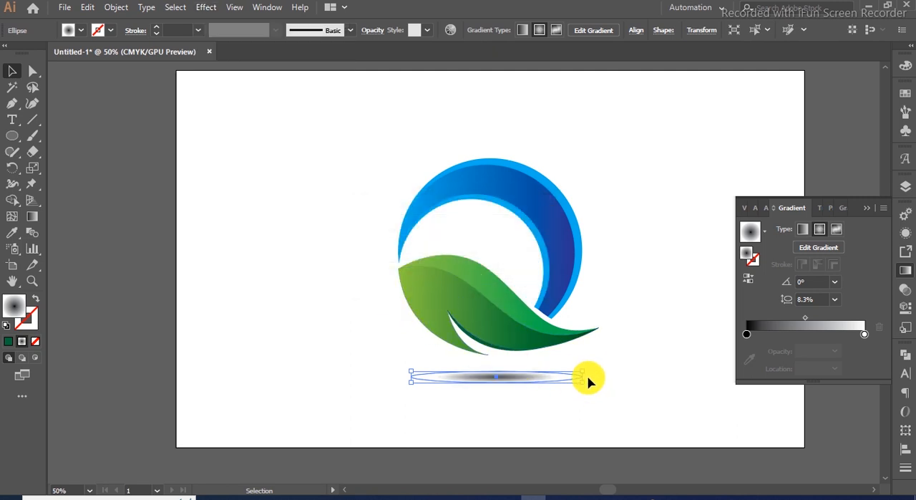
- Stretch the shadow ellipse wider to the right
{"action": "scroll", "coordinate": [586, 383], "scroll_direction": "up", "scroll_amount": 3}
{"action": "left_click_drag", "start_coordinate": [579, 373], "coordinate": [657, 360]}
{"action": "scroll", "coordinate": [595, 368], "scroll_direction": "down", "scroll_amount": 2}
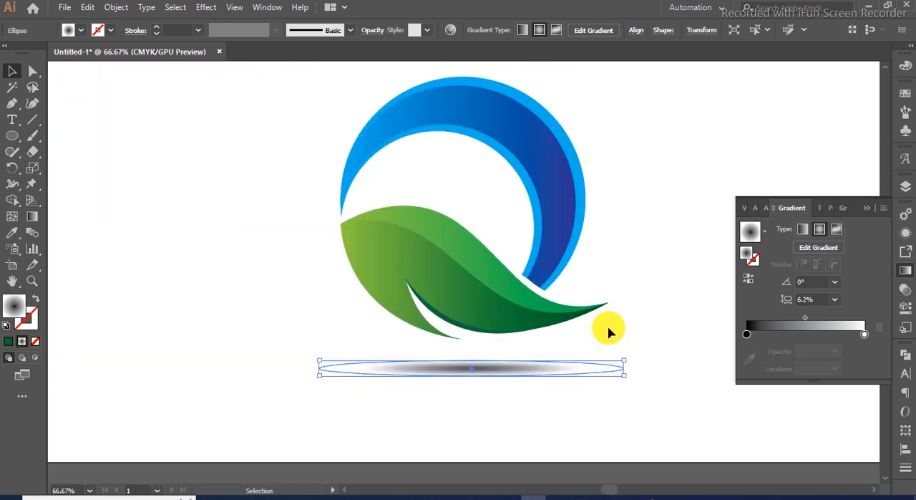
{"action": "left_click", "coordinate": [629, 306]}
{"action": "left_click", "coordinate": [537, 366]}
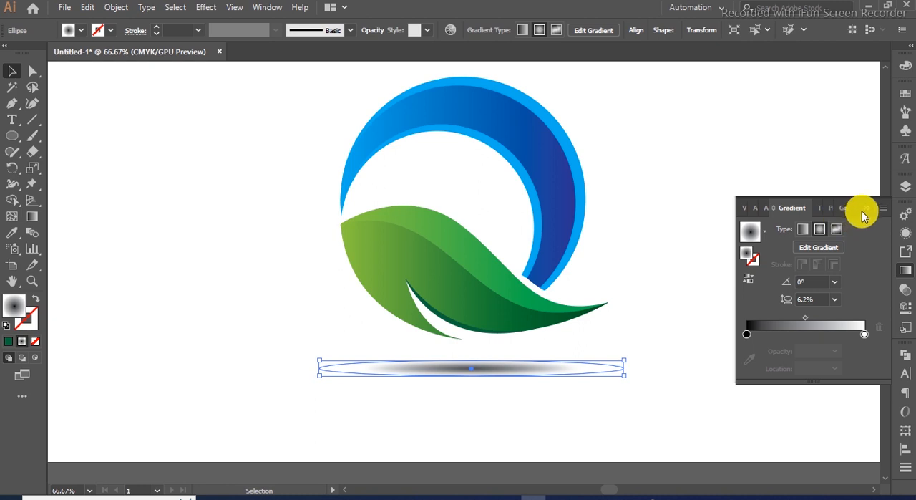
- Set the shadow ellipse's opacity to 50% and deselect it
{"action": "left_click", "coordinate": [905, 271]}
{"action": "left_click", "coordinate": [902, 289]}
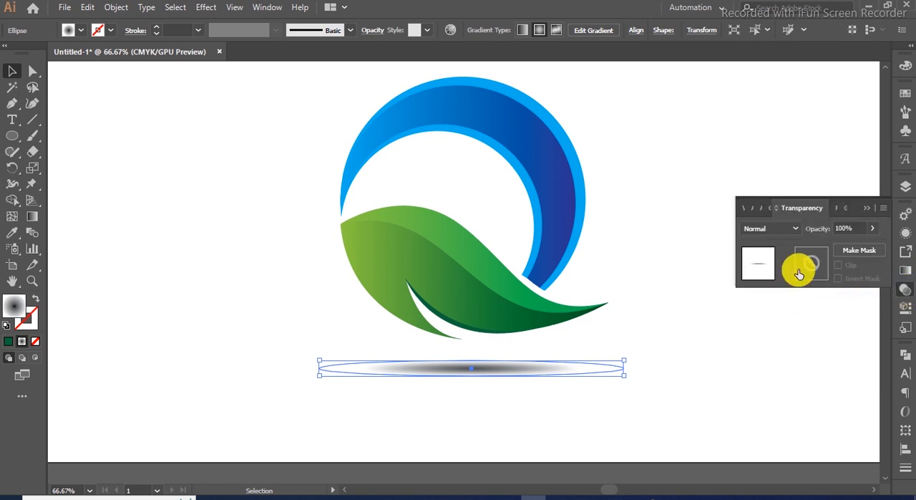
{"action": "left_click", "coordinate": [817, 229]}
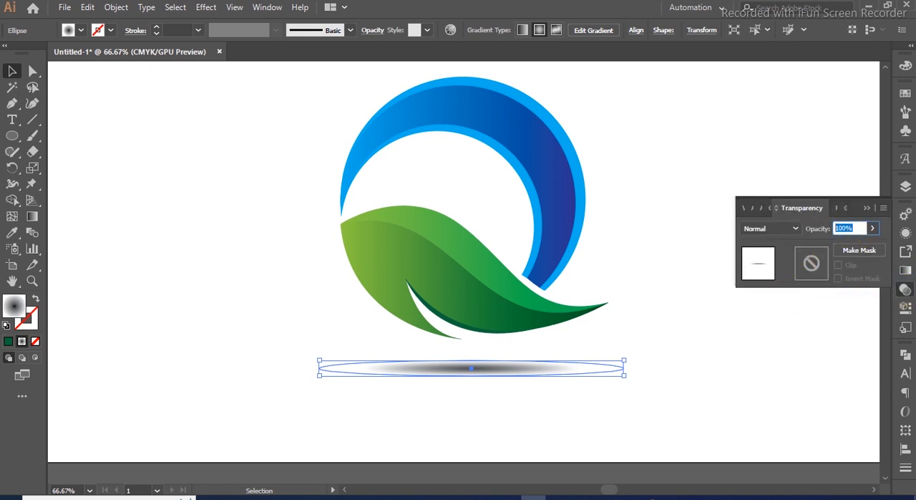
{"action": "left_click", "coordinate": [816, 234]}
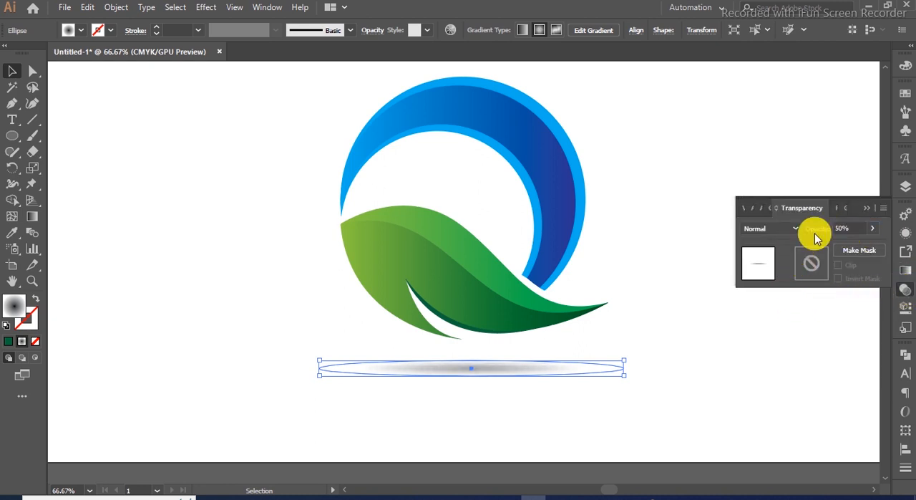
{"action": "left_click", "coordinate": [865, 208]}
{"action": "left_click", "coordinate": [741, 312]}
{"action": "scroll", "coordinate": [605, 348], "scroll_direction": "down", "scroll_amount": 1}
{"action": "left_click_drag", "start_coordinate": [656, 243], "coordinate": [637, 280]}
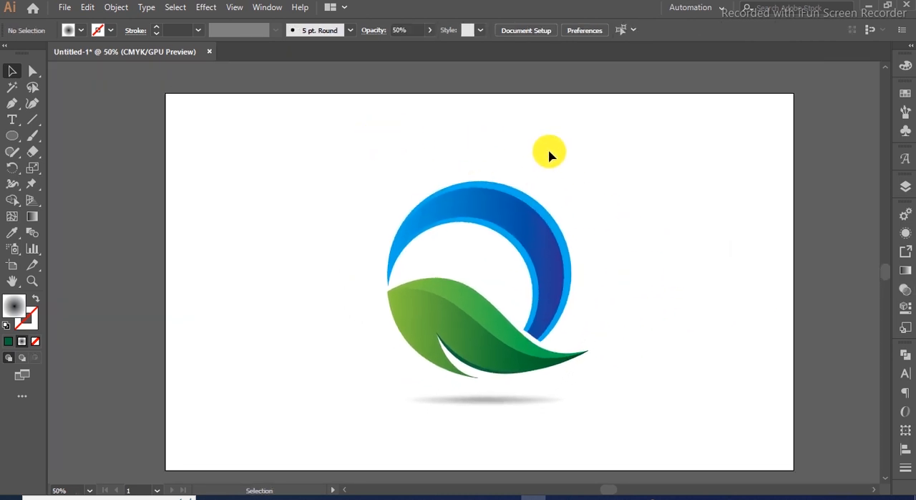
- Draw a rectangle covering the whole artboard
{"action": "left_click", "coordinate": [12, 136]}
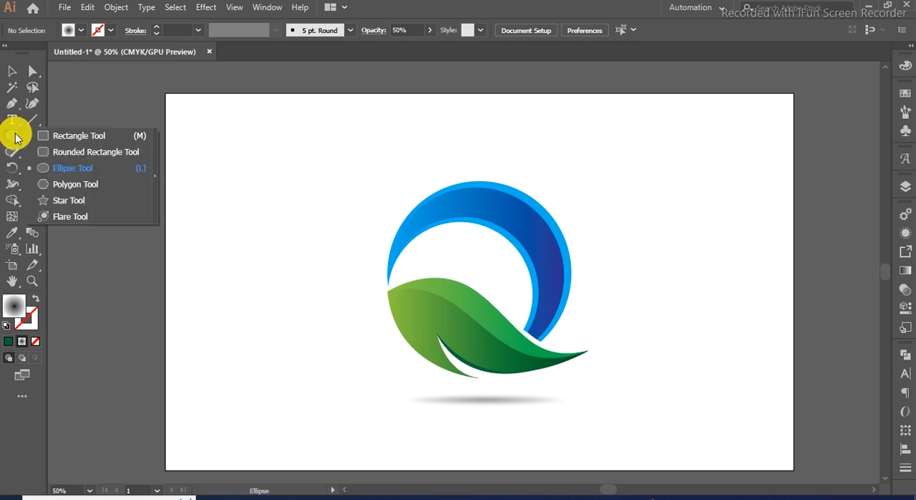
{"action": "left_click", "coordinate": [47, 137]}
{"action": "left_click_drag", "start_coordinate": [166, 93], "coordinate": [793, 471]}
- Fill the rectangle with a radial gradient from white to C=0 M=0 Y=0 K=30 grey and send it to the back
{"action": "left_click", "coordinate": [904, 274]}
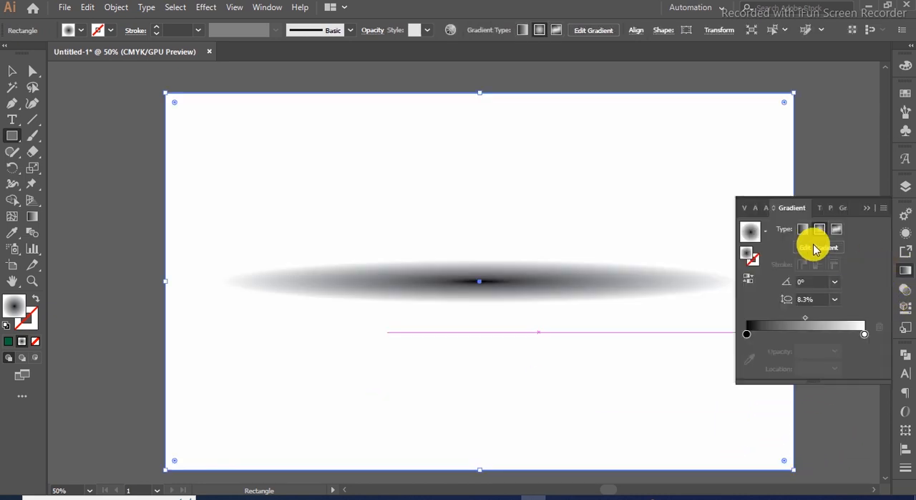
{"action": "left_click", "coordinate": [763, 232]}
{"action": "left_click", "coordinate": [712, 259]}
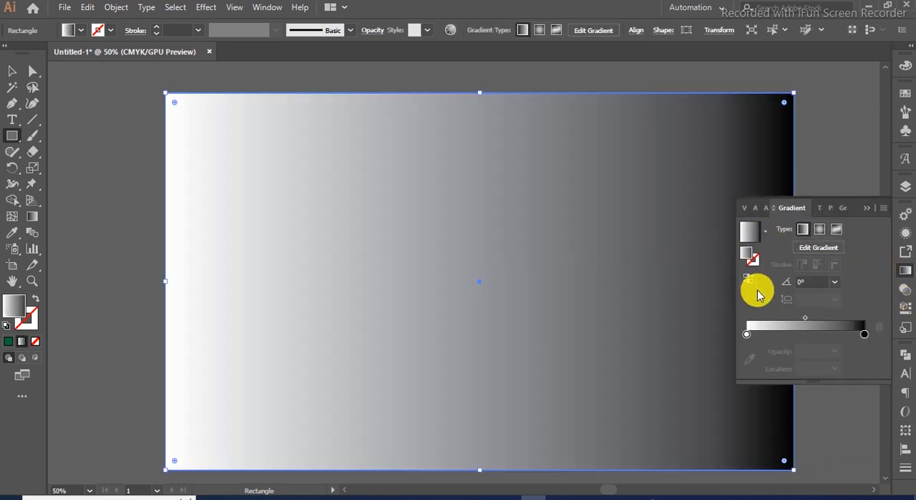
{"action": "double_click", "coordinate": [864, 334]}
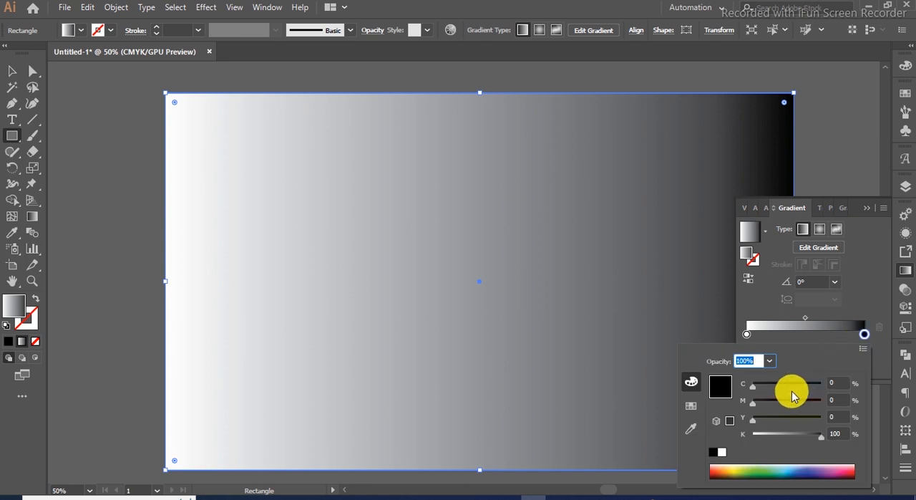
{"action": "left_click", "coordinate": [692, 405]}
{"action": "left_click", "coordinate": [794, 406]}
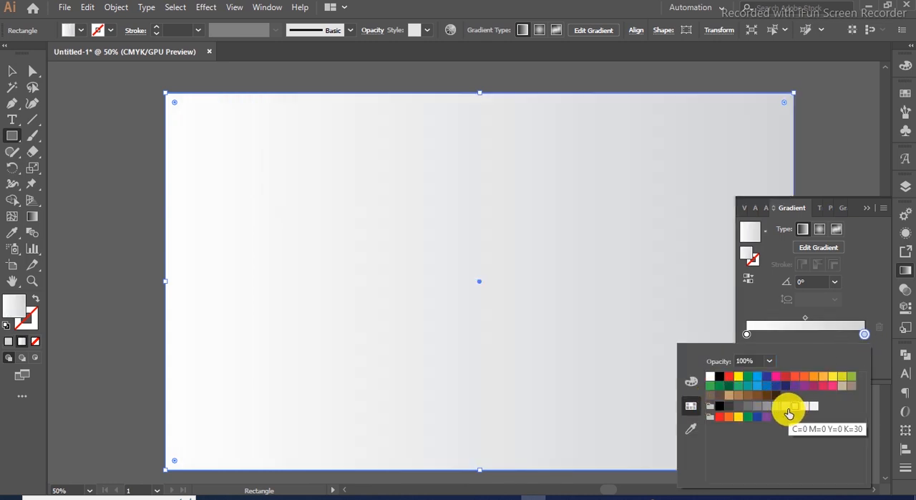
{"action": "left_click", "coordinate": [787, 407]}
{"action": "left_click", "coordinate": [796, 408]}
{"action": "left_click", "coordinate": [820, 229]}
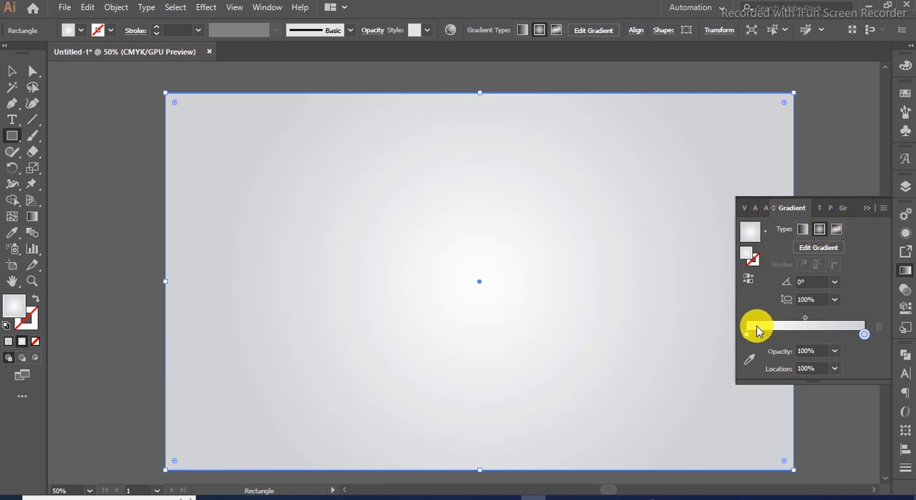
{"action": "left_click_drag", "start_coordinate": [754, 339], "coordinate": [778, 338]}
{"action": "left_click", "coordinate": [866, 207]}
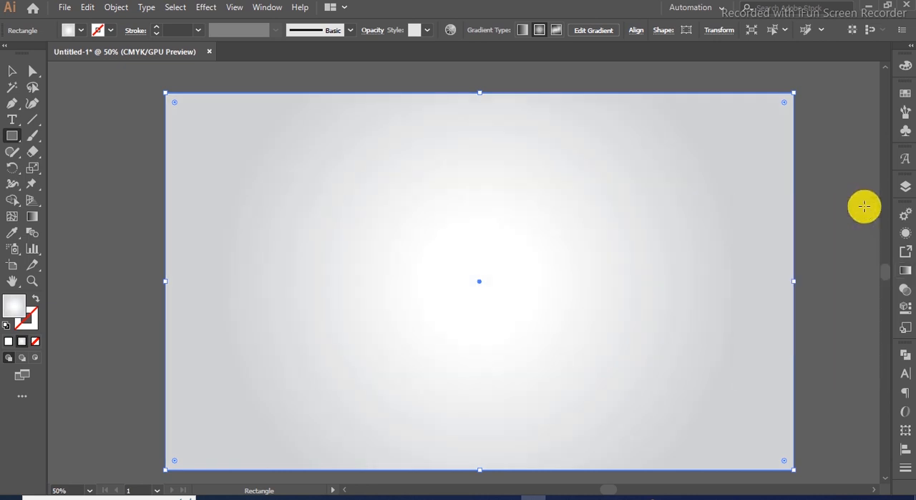
{"action": "key", "text": "ctrl+shift+bracketleft"}
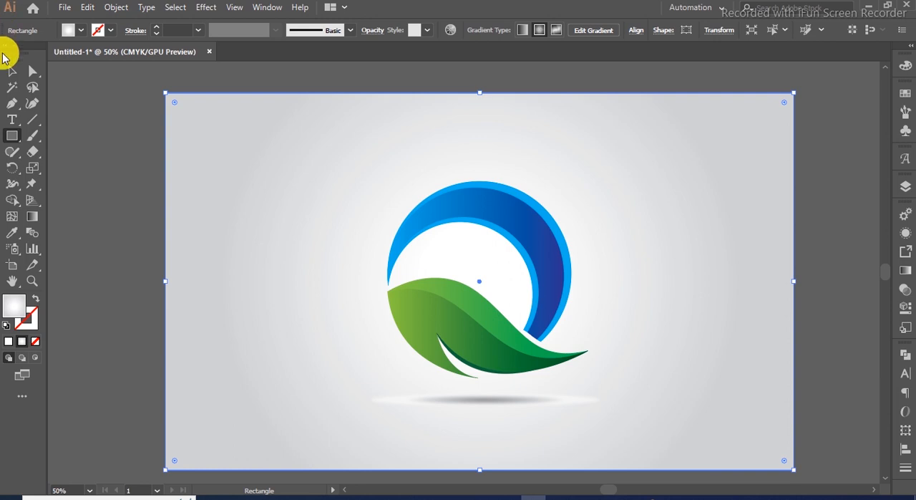
- Select the shadow ellipse and inspect its gradient and transparency settings
{"action": "left_click", "coordinate": [12, 70]}
{"action": "left_click", "coordinate": [464, 401]}
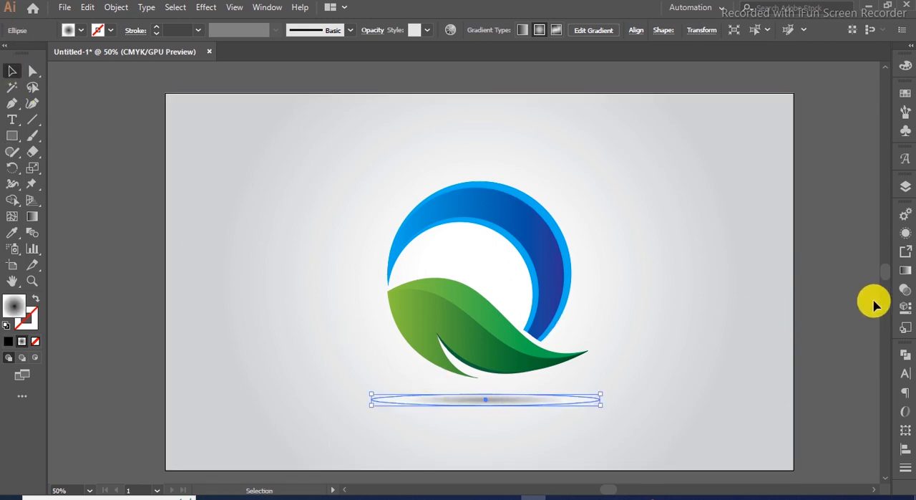
{"action": "left_click", "coordinate": [906, 272]}
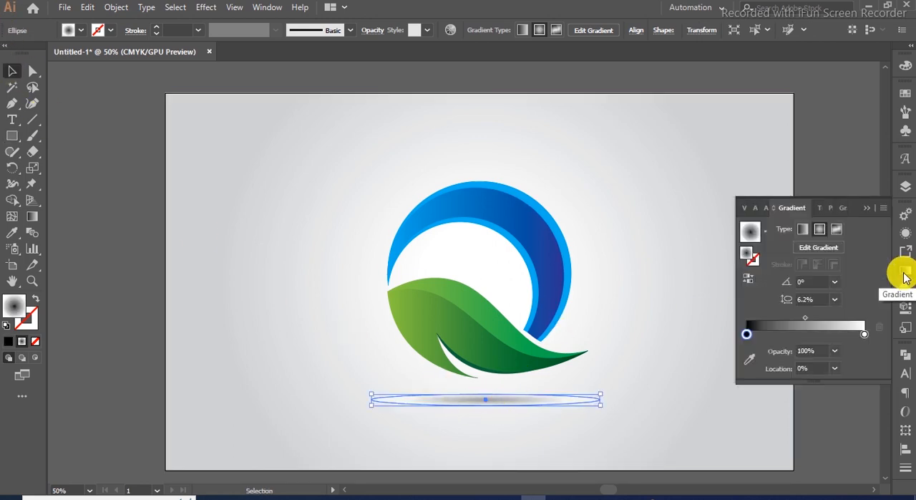
{"action": "left_click", "coordinate": [906, 291]}
{"action": "left_click", "coordinate": [793, 230]}
{"action": "left_click", "coordinate": [783, 277]}
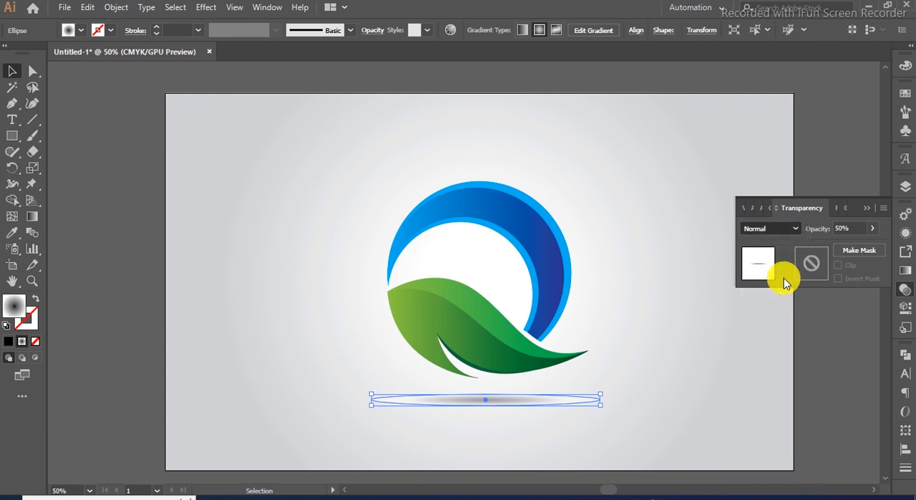
{"action": "left_click", "coordinate": [867, 210]}
{"action": "left_click", "coordinate": [798, 340]}
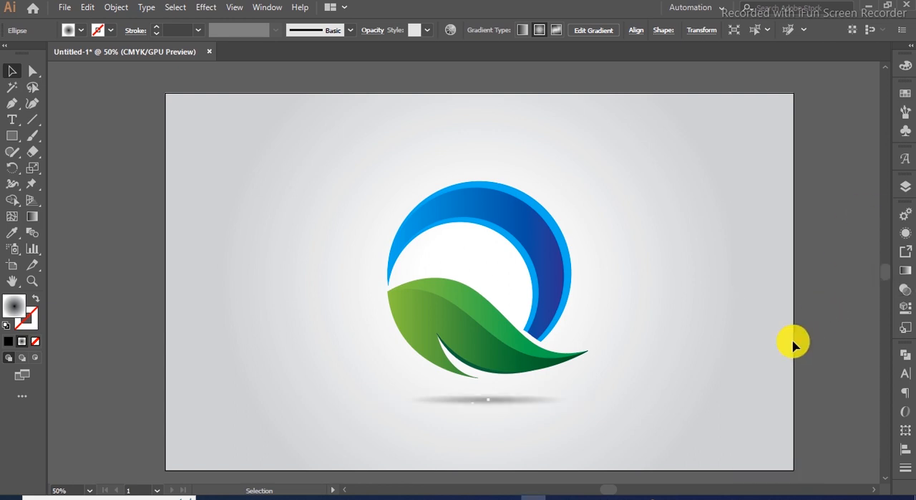
{"action": "scroll", "coordinate": [507, 416], "scroll_direction": "up", "scroll_amount": 1}
{"action": "scroll", "coordinate": [507, 415], "scroll_direction": "down", "scroll_amount": 1}
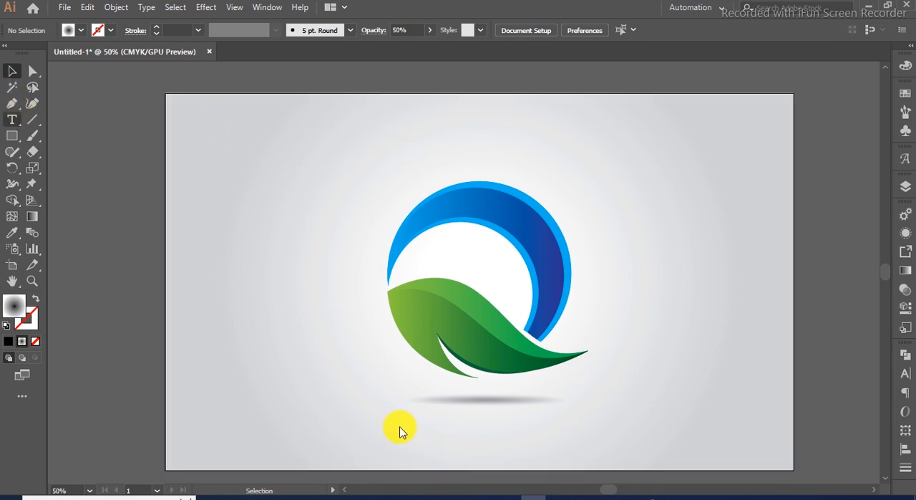
- Add a 48 pt text line below the logo reading CREATIVE
{"action": "key", "text": "t"}
{"action": "left_click", "coordinate": [374, 429]}
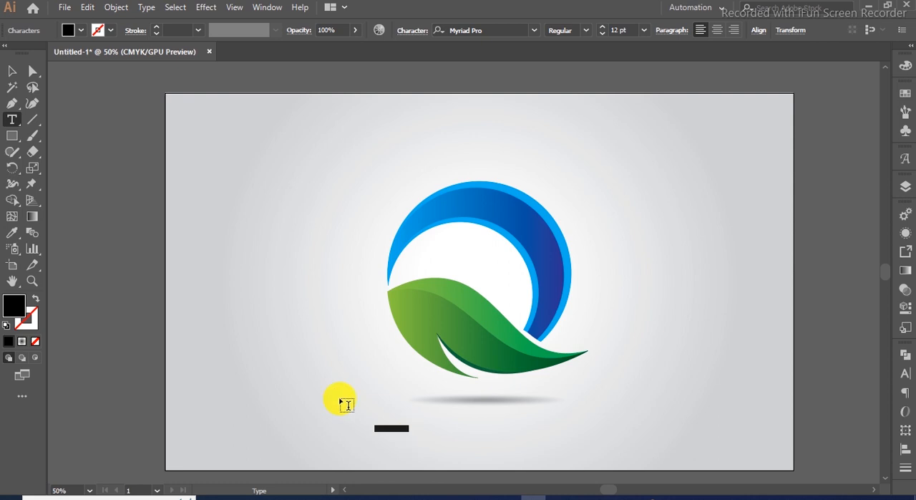
{"action": "left_click", "coordinate": [906, 373]}
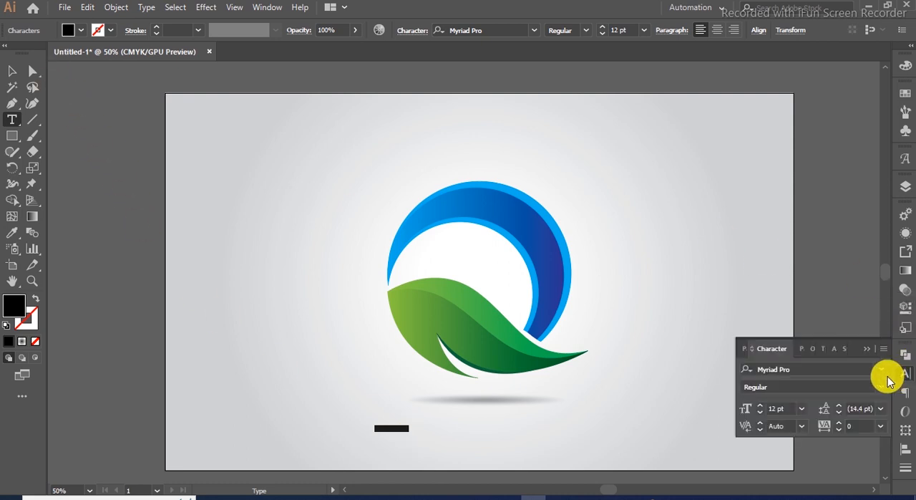
{"action": "left_click", "coordinate": [802, 409]}
{"action": "left_click", "coordinate": [819, 395]}
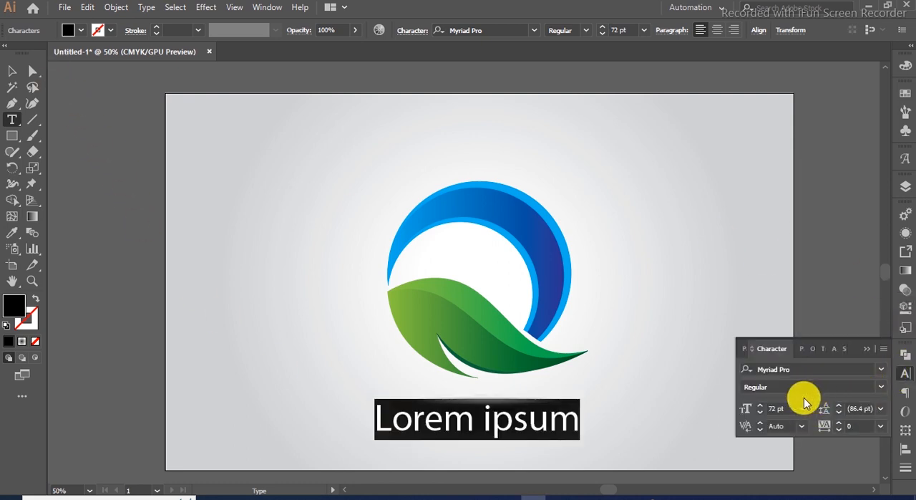
{"action": "left_click", "coordinate": [801, 408]}
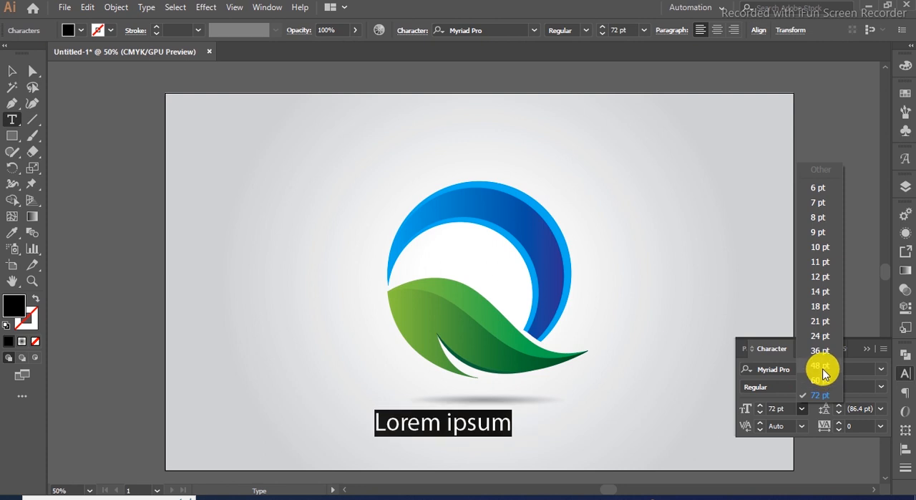
{"action": "left_click", "coordinate": [821, 366]}
{"action": "scroll", "coordinate": [487, 444], "scroll_direction": "up", "scroll_amount": 1}
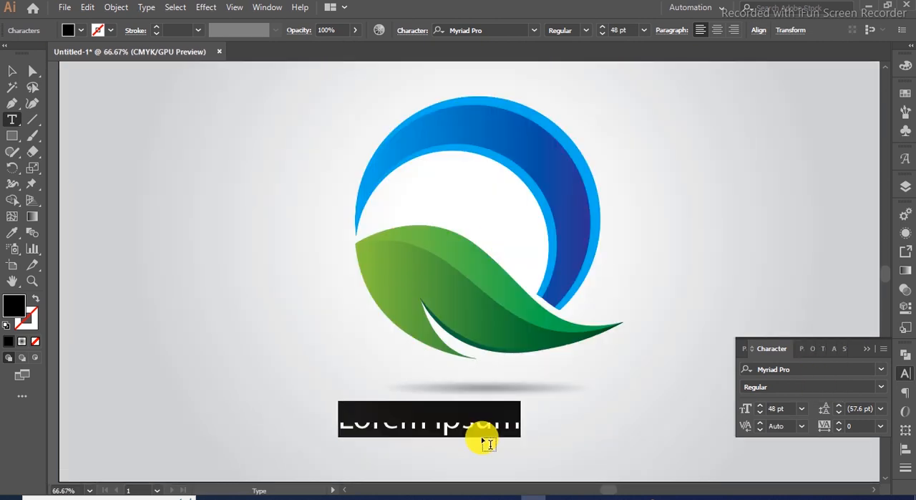
{"action": "type", "text": "CREATIVE"}
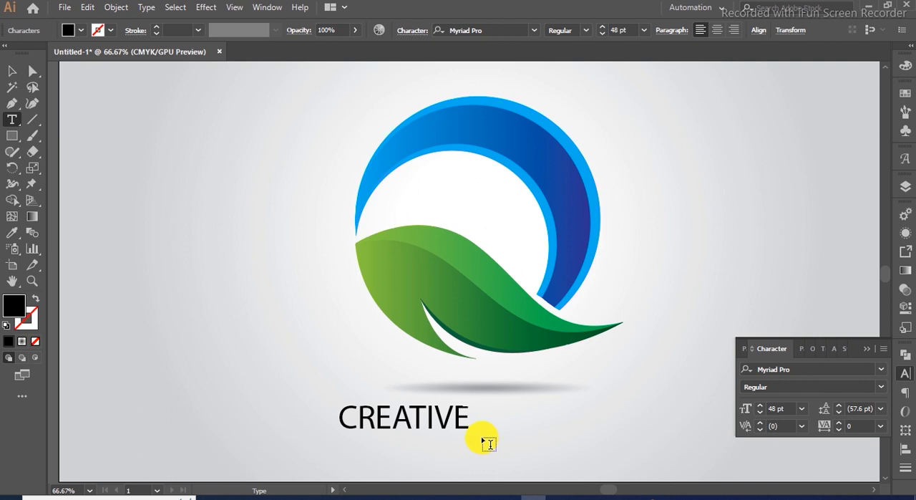
- Select all the CREATIVE text and increase its tracking to 780
{"action": "key", "text": "ctrl+a"}
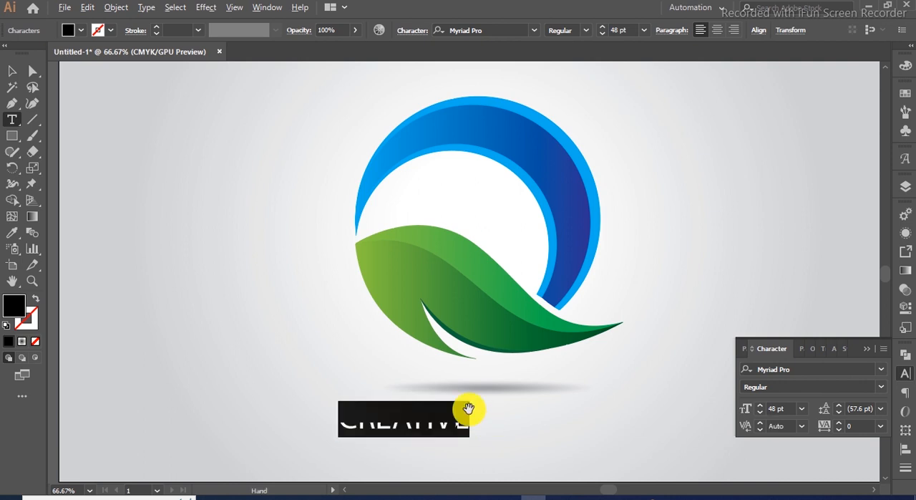
{"action": "key", "text": "alt+Right"}
{"action": "key", "text": "alt+Right"}
{"action": "key", "text": "alt+Right"}
{"action": "key", "text": "alt+Right"}
{"action": "key", "text": "alt+Right"}
{"action": "key", "text": "alt+Right"}
{"action": "key", "text": "alt+Right"}
{"action": "key", "text": "alt+Right"}
{"action": "key", "text": "alt+Right"}
{"action": "key", "text": "alt+Right"}
{"action": "key", "text": "alt+Right"}
{"action": "key", "text": "alt+Right"}
{"action": "key", "text": "alt+Right"}
{"action": "key", "text": "alt+Right"}
{"action": "key", "text": "alt+Right"}
{"action": "key", "text": "alt+Right"}
{"action": "key", "text": "alt+Right"}
{"action": "key", "text": "alt+Right"}
{"action": "key", "text": "alt+Right"}
{"action": "key", "text": "alt+Right"}
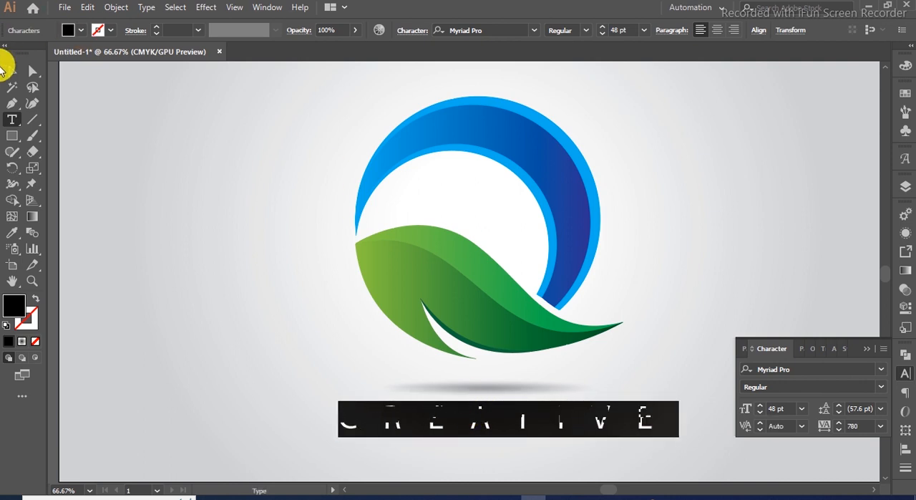
- Center the CREATIVE text horizontally beneath the logo using the horizontal align center option
{"action": "left_click", "coordinate": [12, 70]}
{"action": "key", "text": "ctrl+minus"}
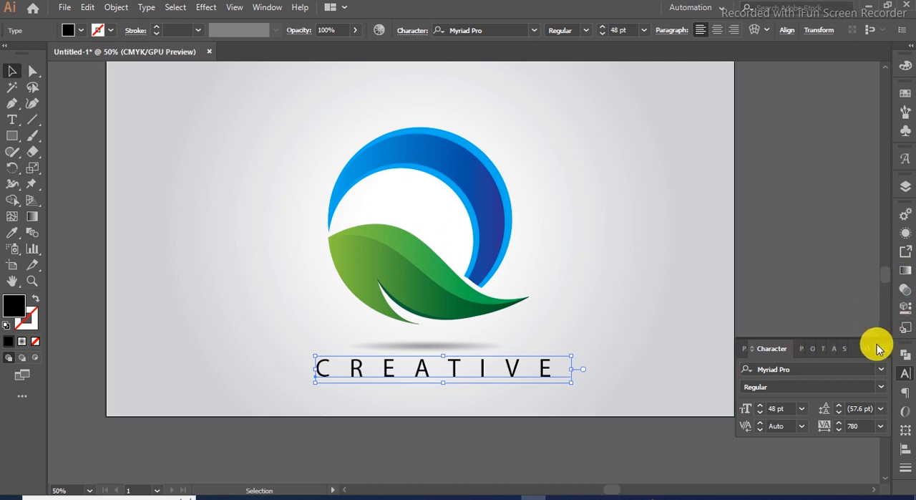
{"action": "left_click", "coordinate": [878, 347]}
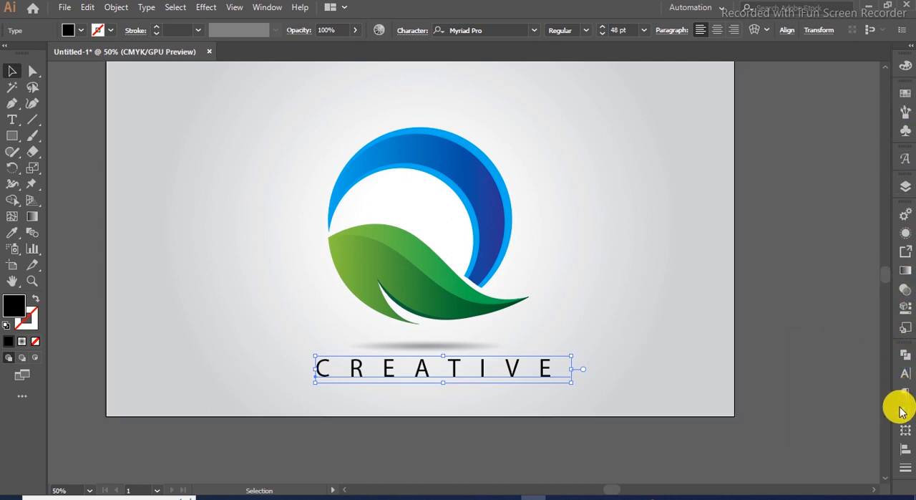
{"action": "left_click", "coordinate": [906, 448]}
{"action": "left_click", "coordinate": [773, 385]}
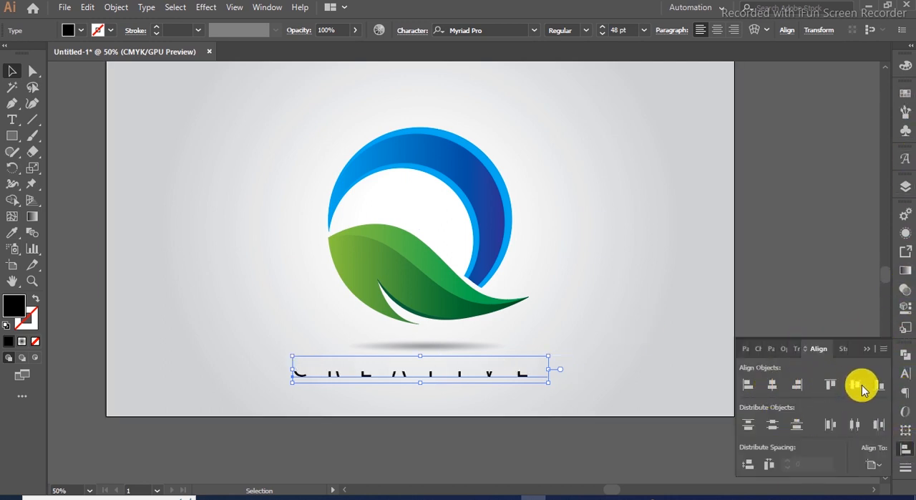
{"action": "left_click", "coordinate": [749, 268]}
- Fit the whole artboard in the window to review the finished logo
{"action": "scroll", "coordinate": [407, 338], "scroll_direction": "up", "scroll_amount": 1}
{"action": "scroll", "coordinate": [417, 337], "scroll_direction": "down", "scroll_amount": 1}
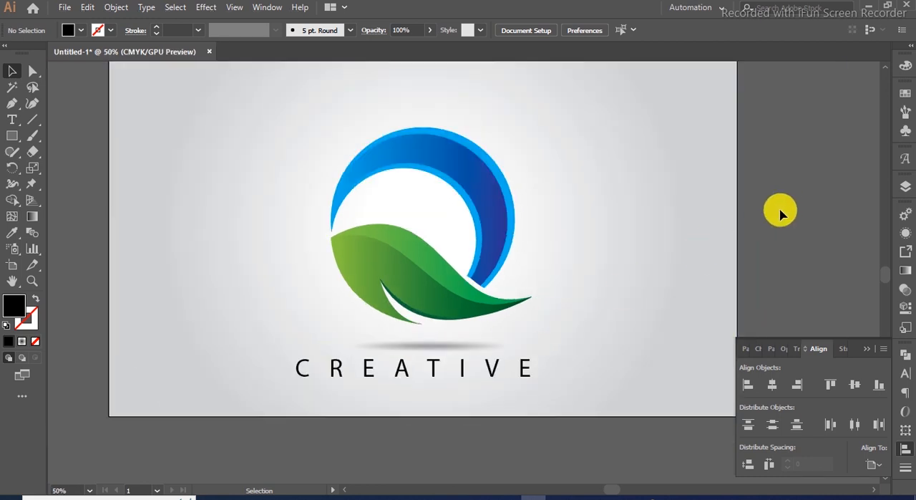
{"action": "left_click", "coordinate": [867, 349]}
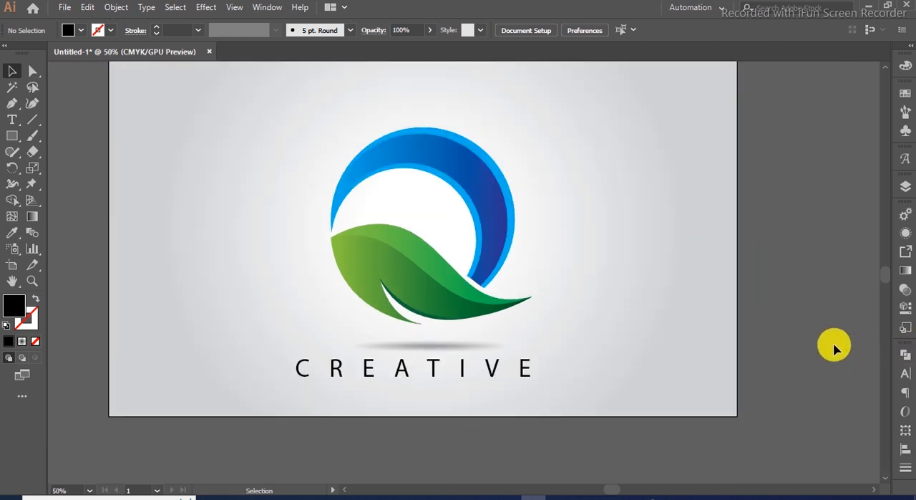
{"action": "key", "text": "ctrl+0"}
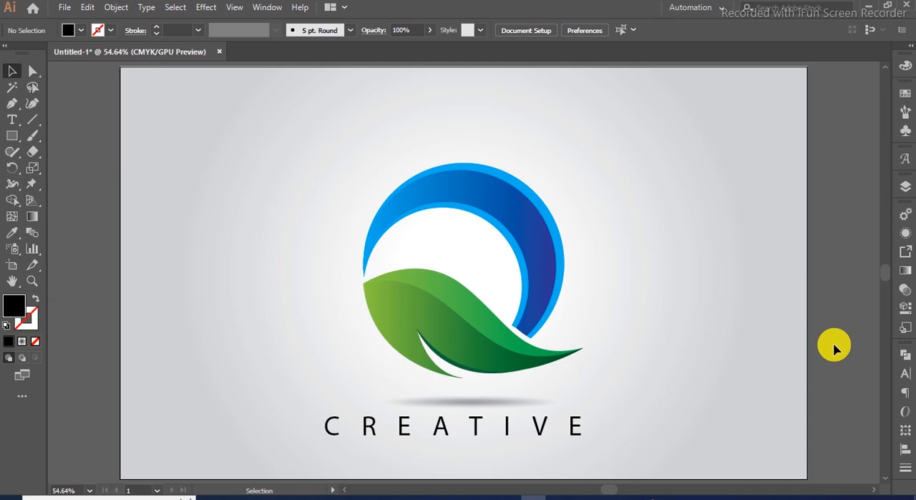